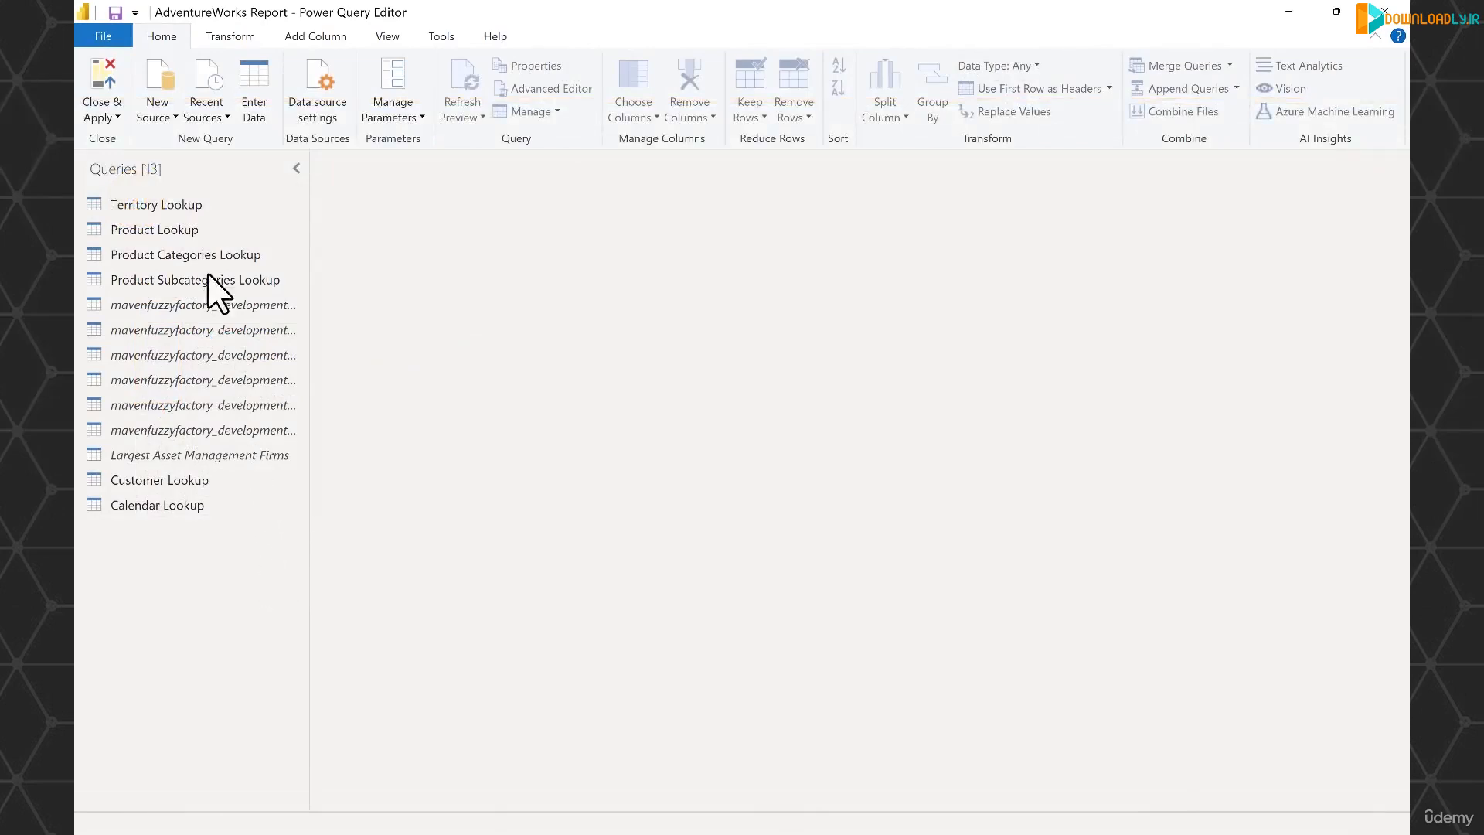
- Create a new blank query and name it Rolling Calendar
click(168, 120)
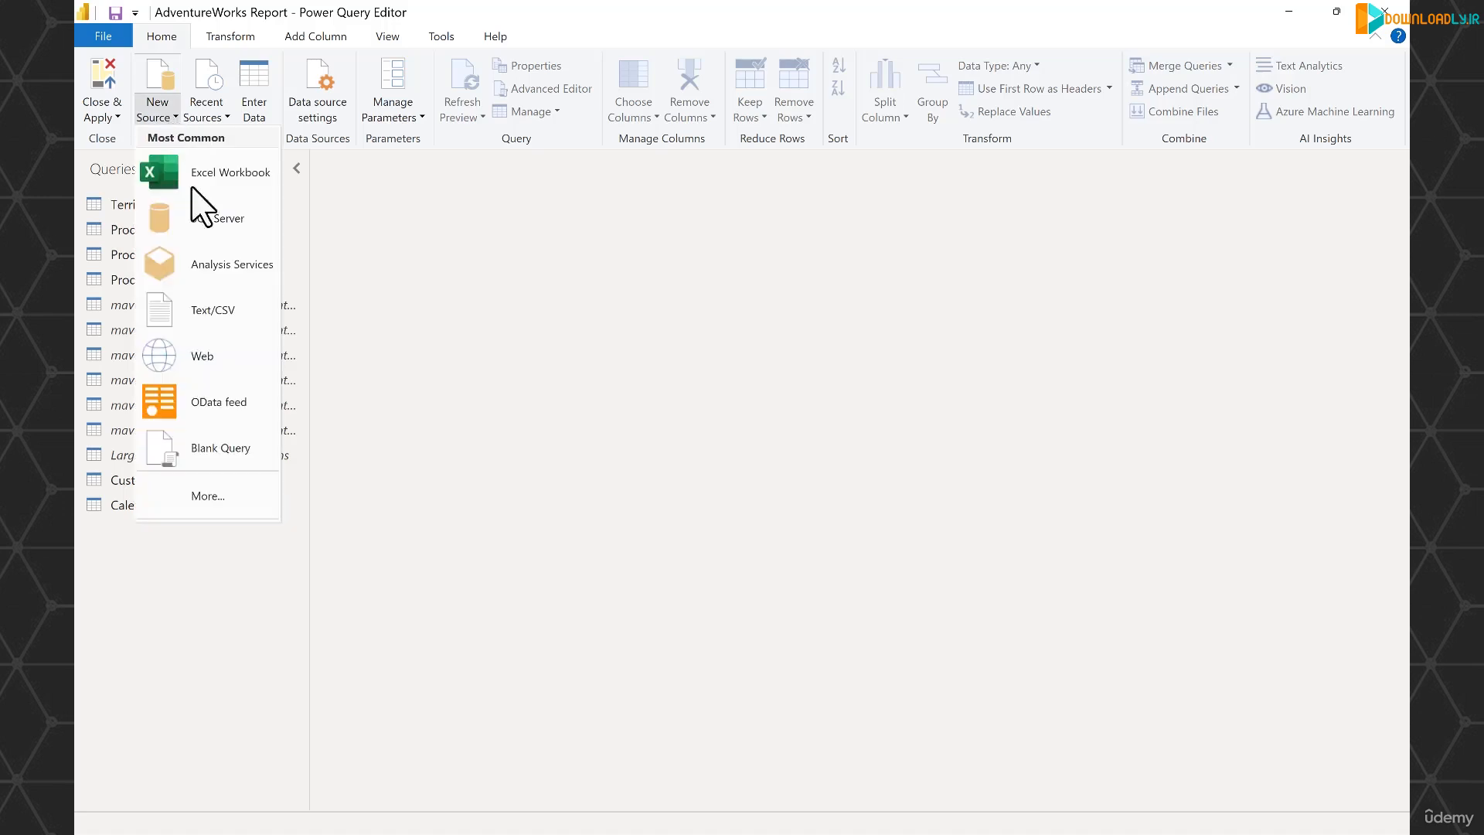
click(225, 456)
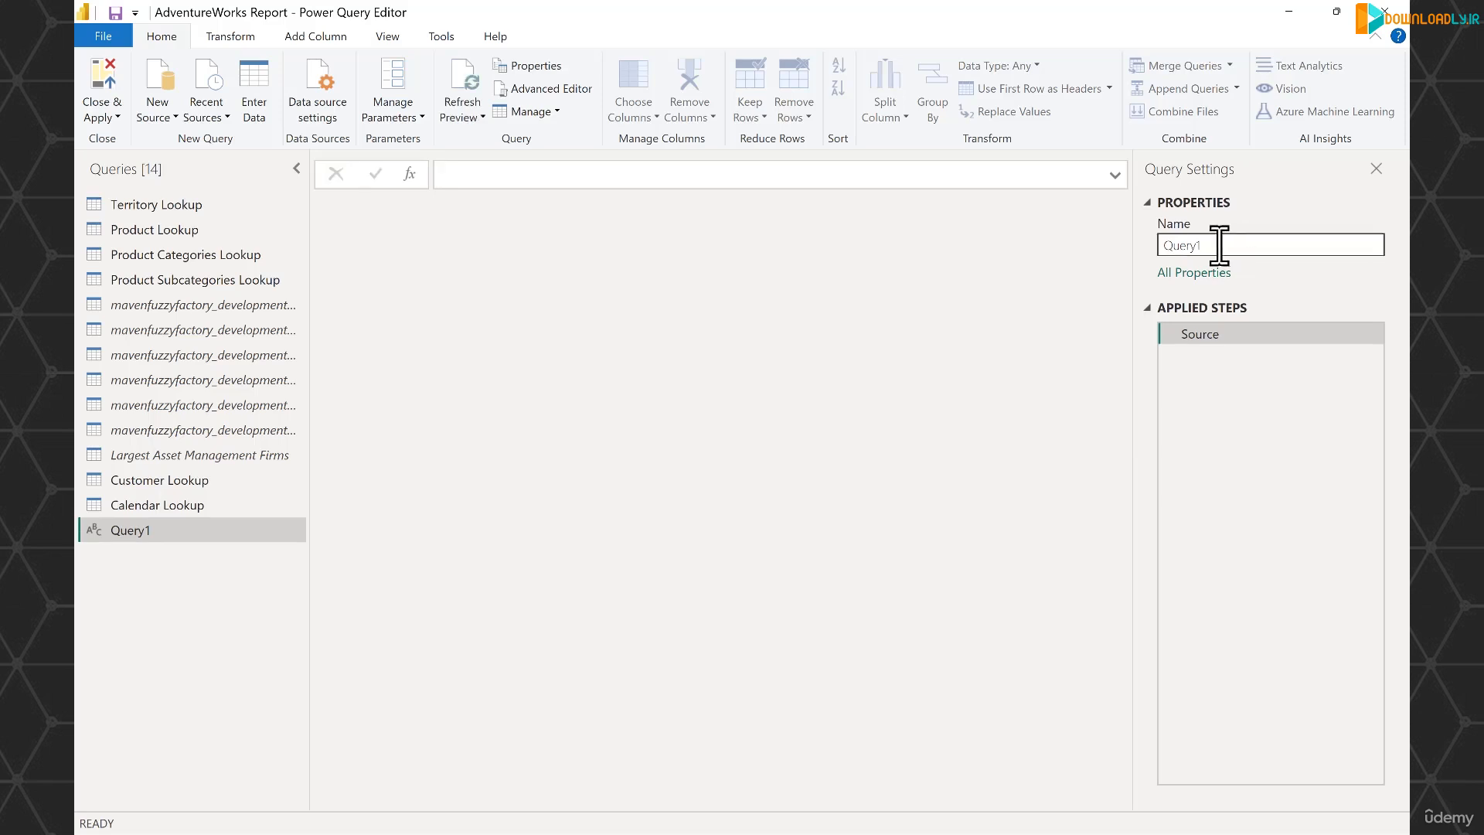
click(1175, 245)
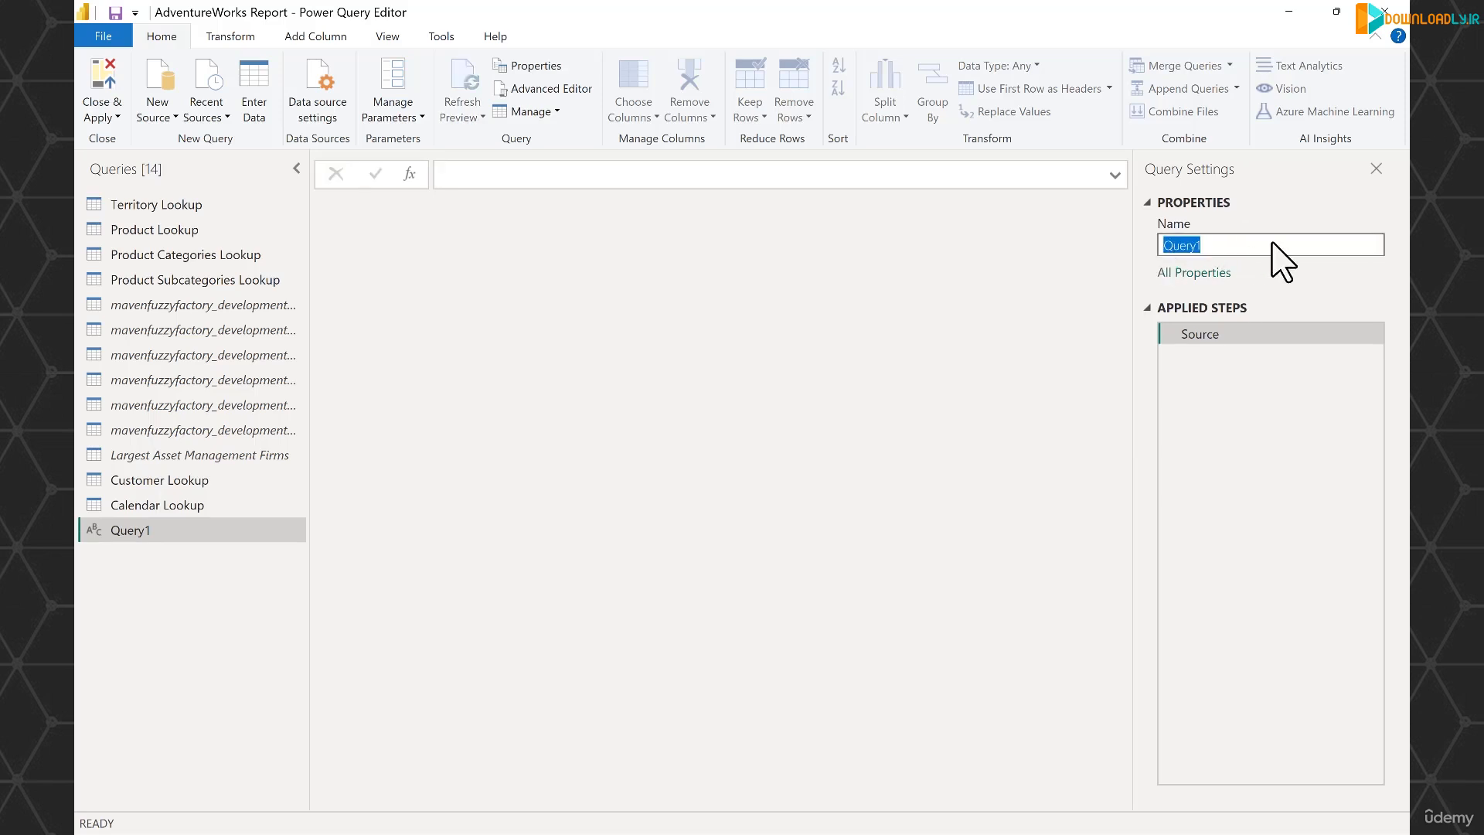
text(Rolling Calendar)
key(Return)
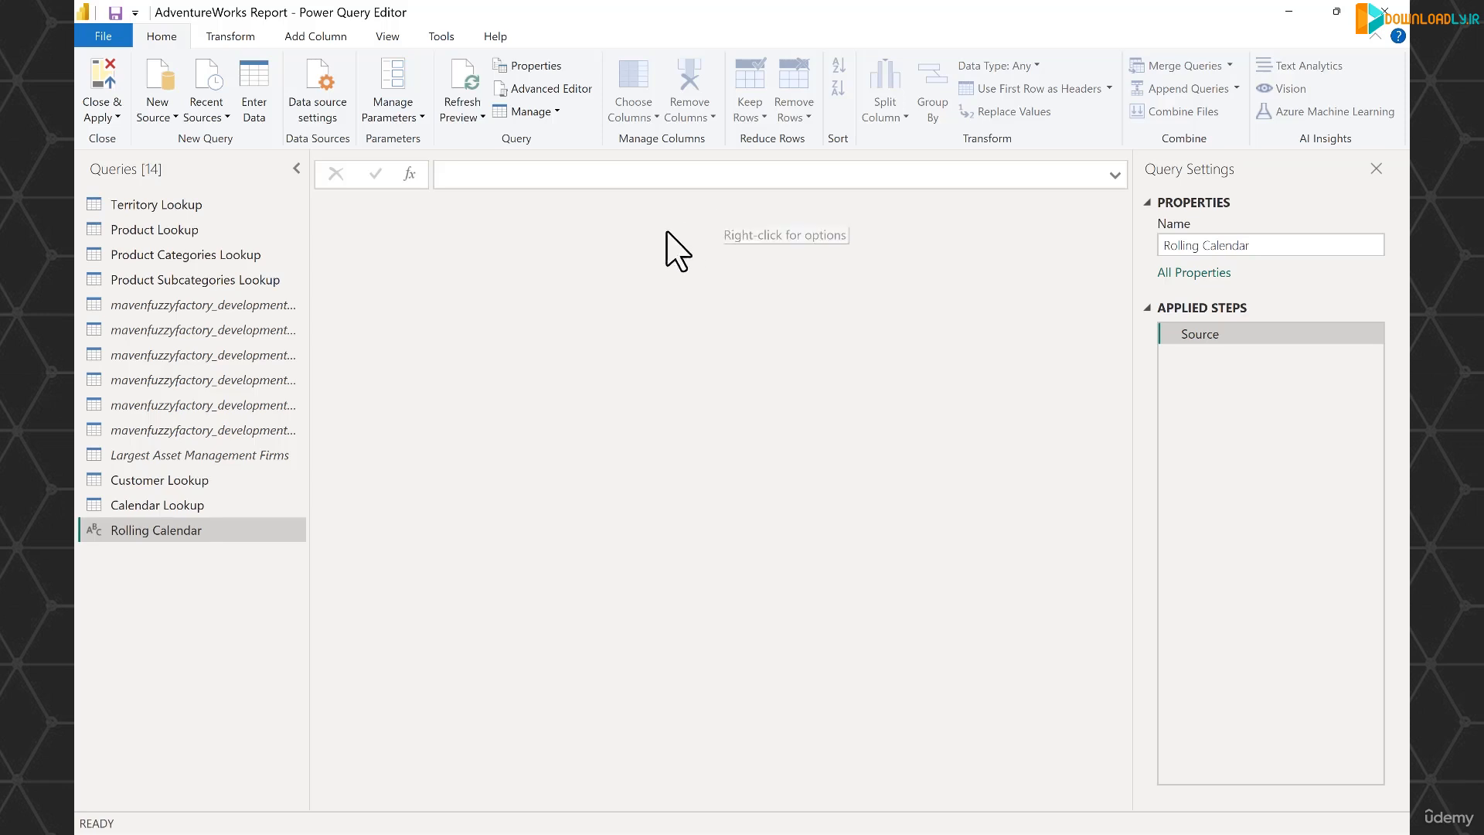
- Define the query's source as the start date with the formula =#date(2023,1,1)
click(594, 173)
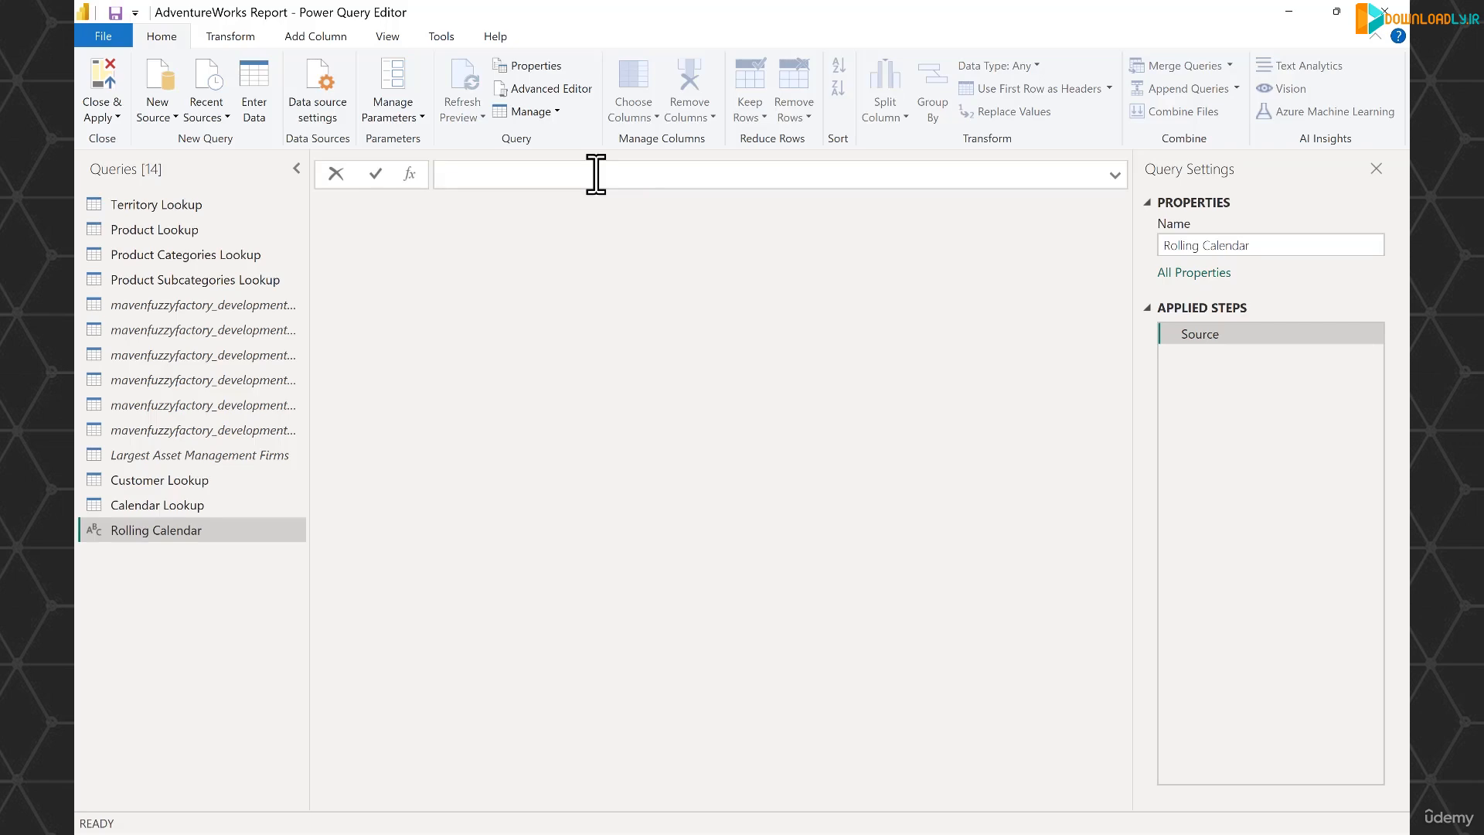
text(=#)
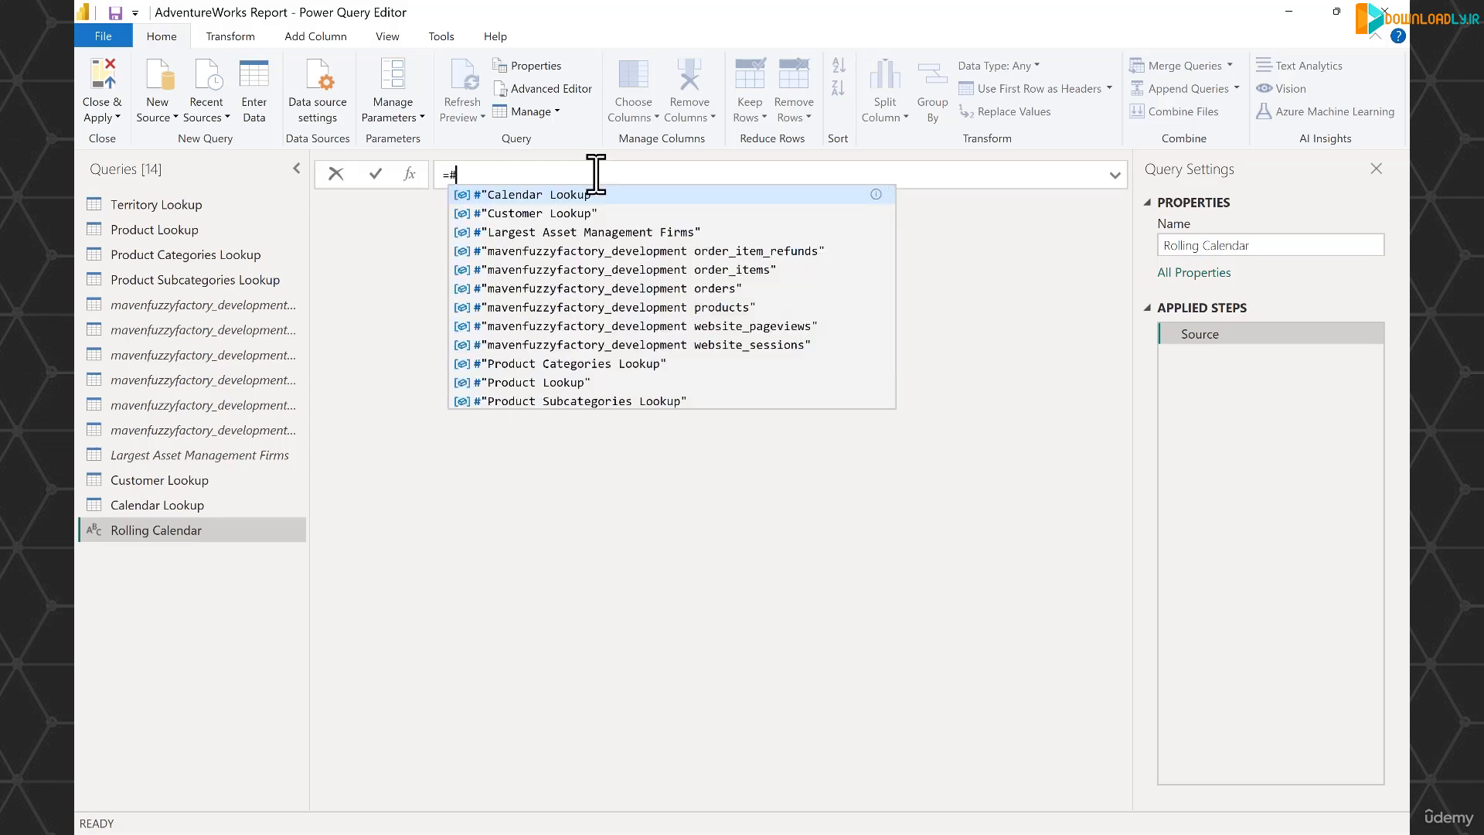
text(date)
key(Escape)
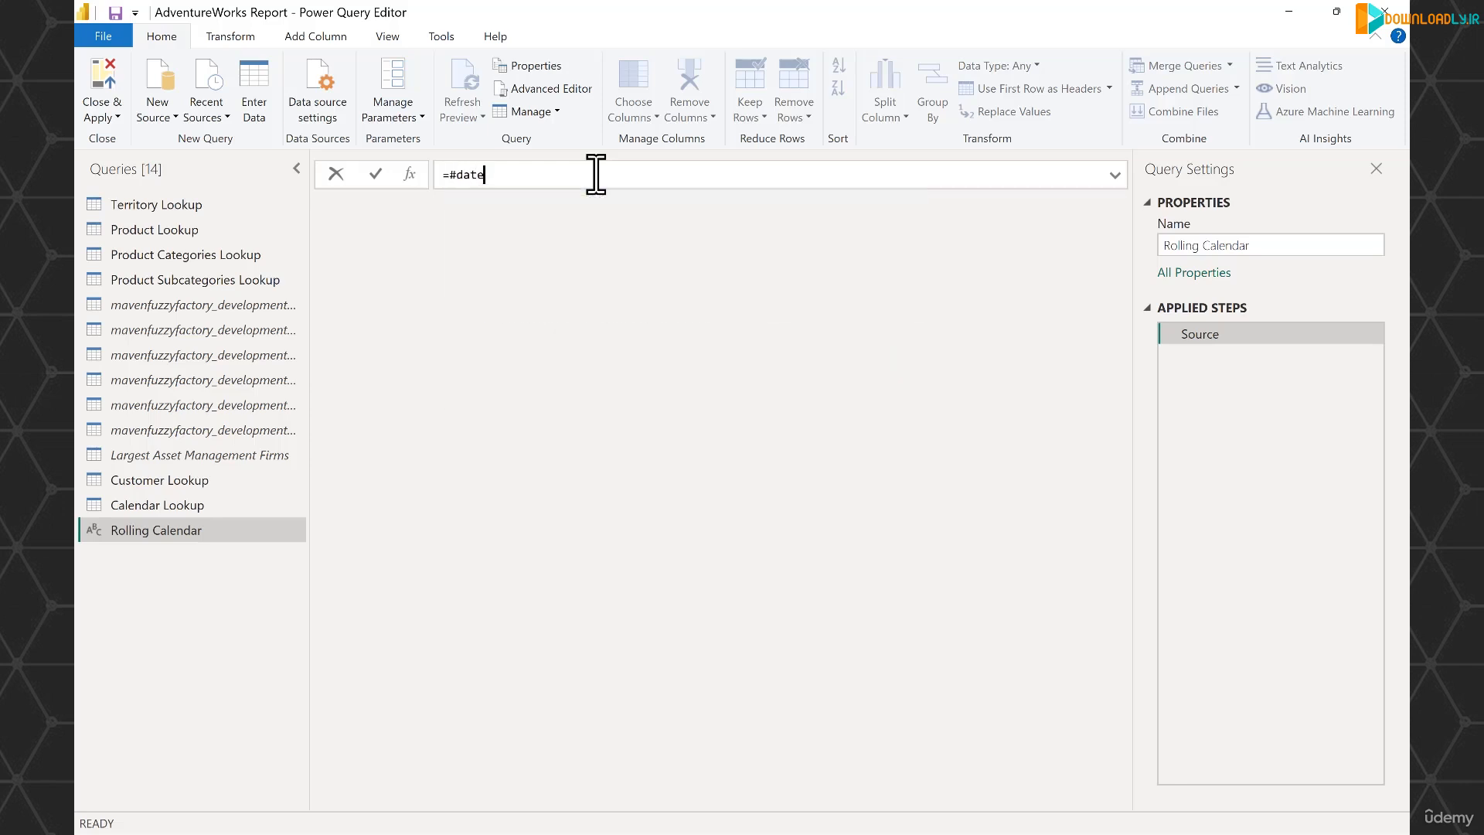
text(())
text(2023,1,1)
key(Return)
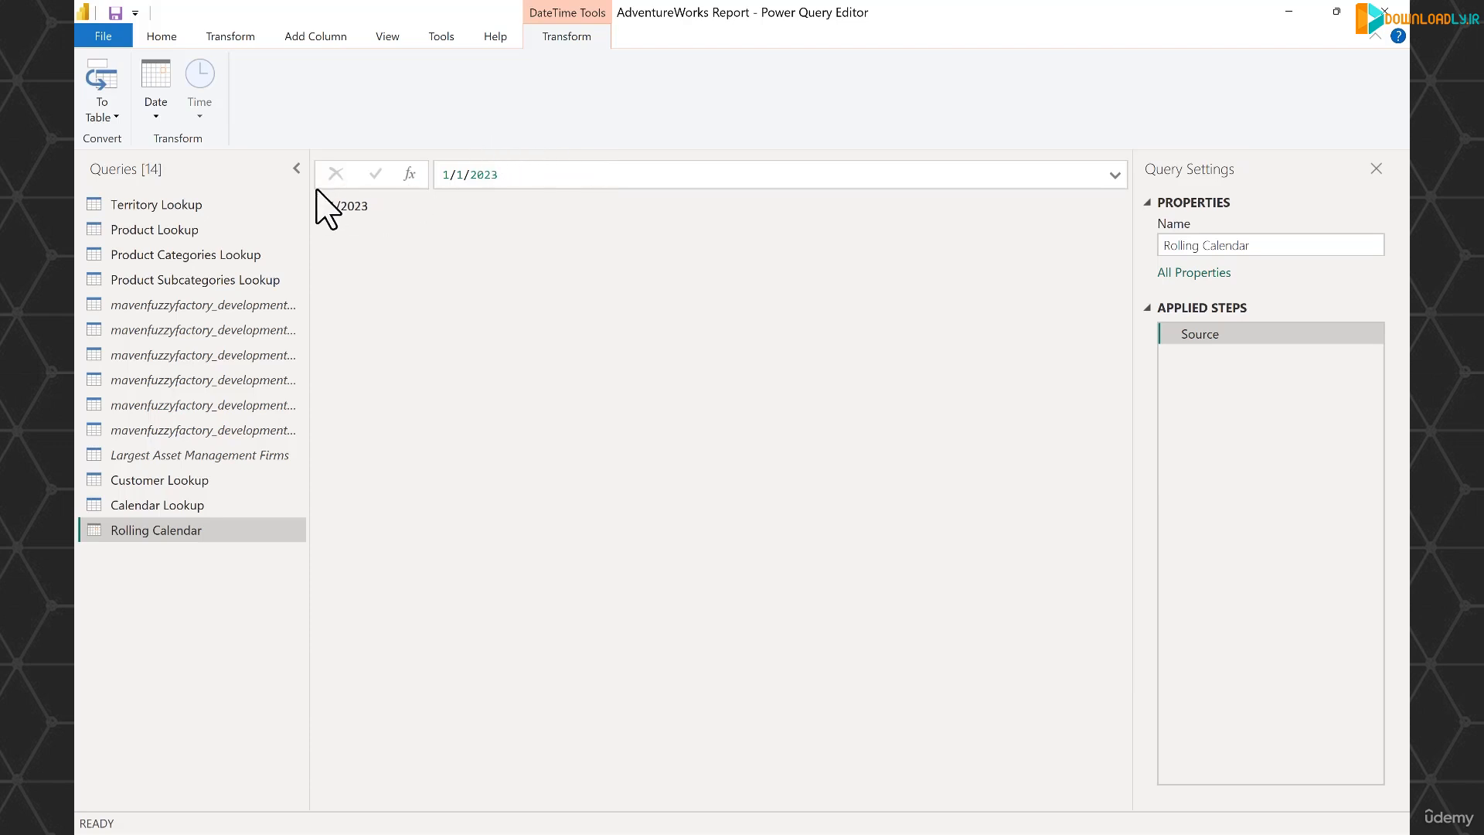
- Add a custom step after Source and begin its multi-line formula as List.Dates( with Source as the start argument
click(410, 174)
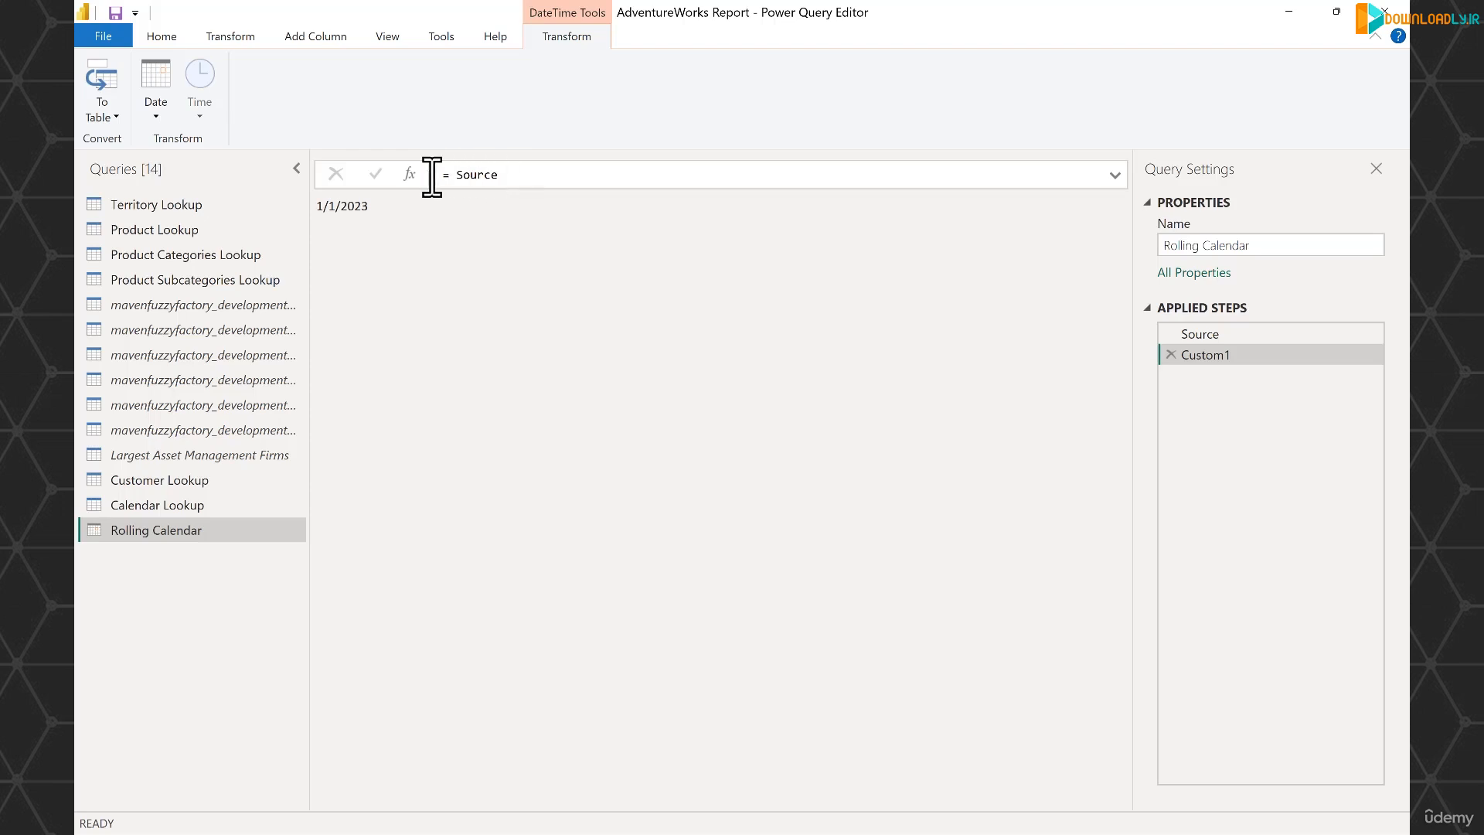
click(508, 176)
double_click(516, 176)
key(BackSpace)
text(List.Date)
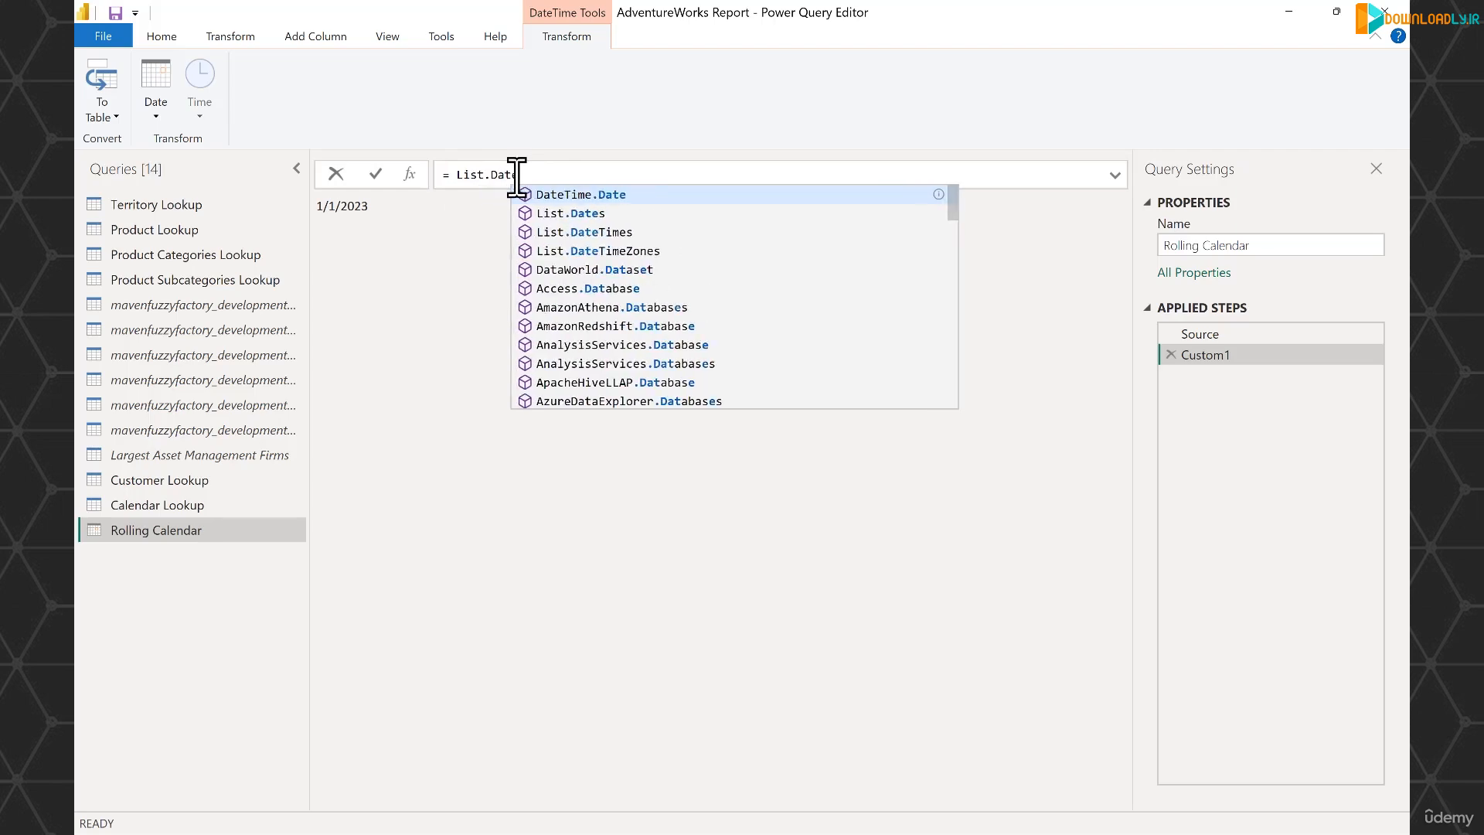
text(s()
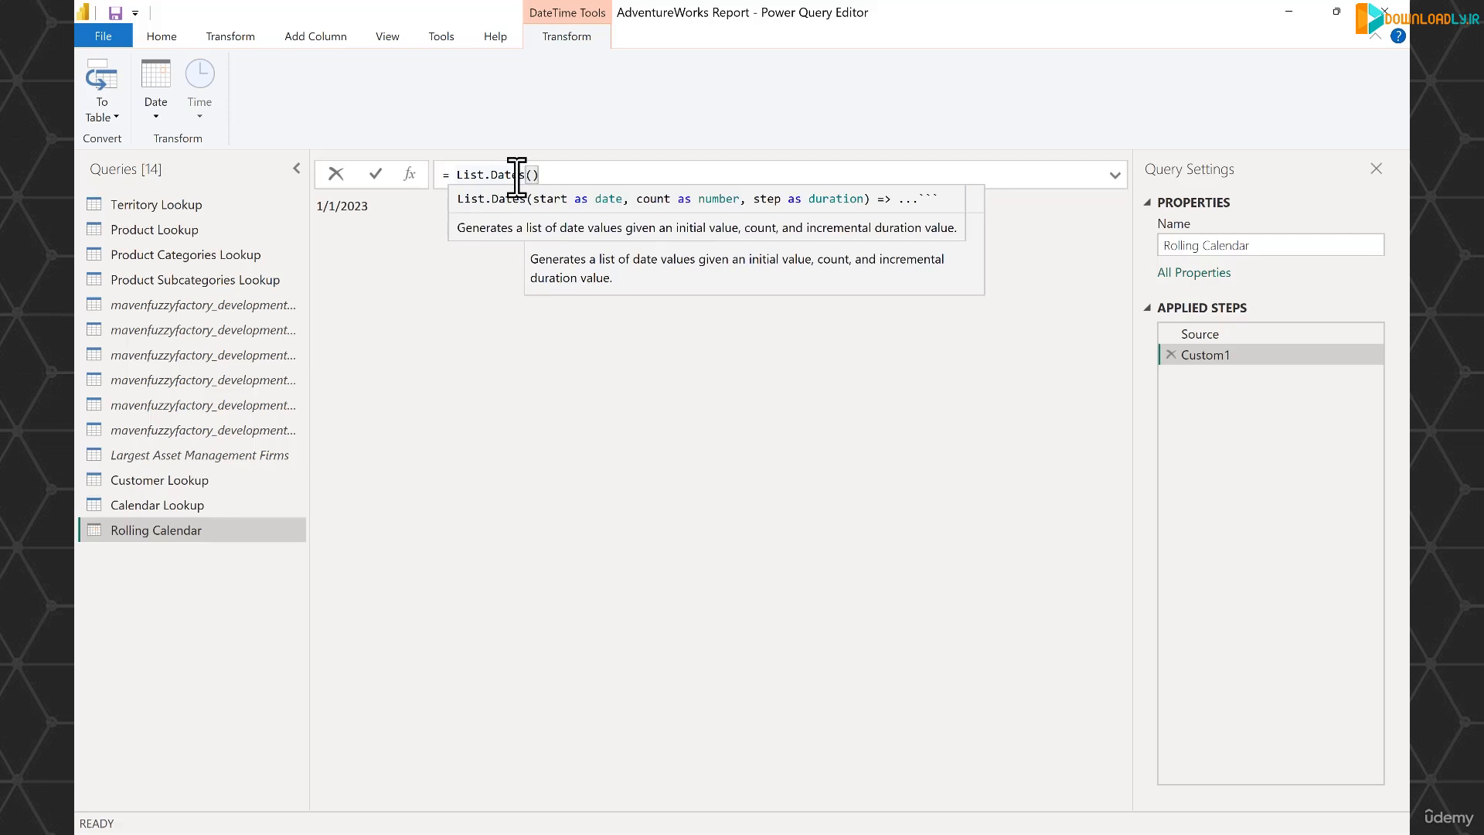
key(shift+Return)
click(1114, 175)
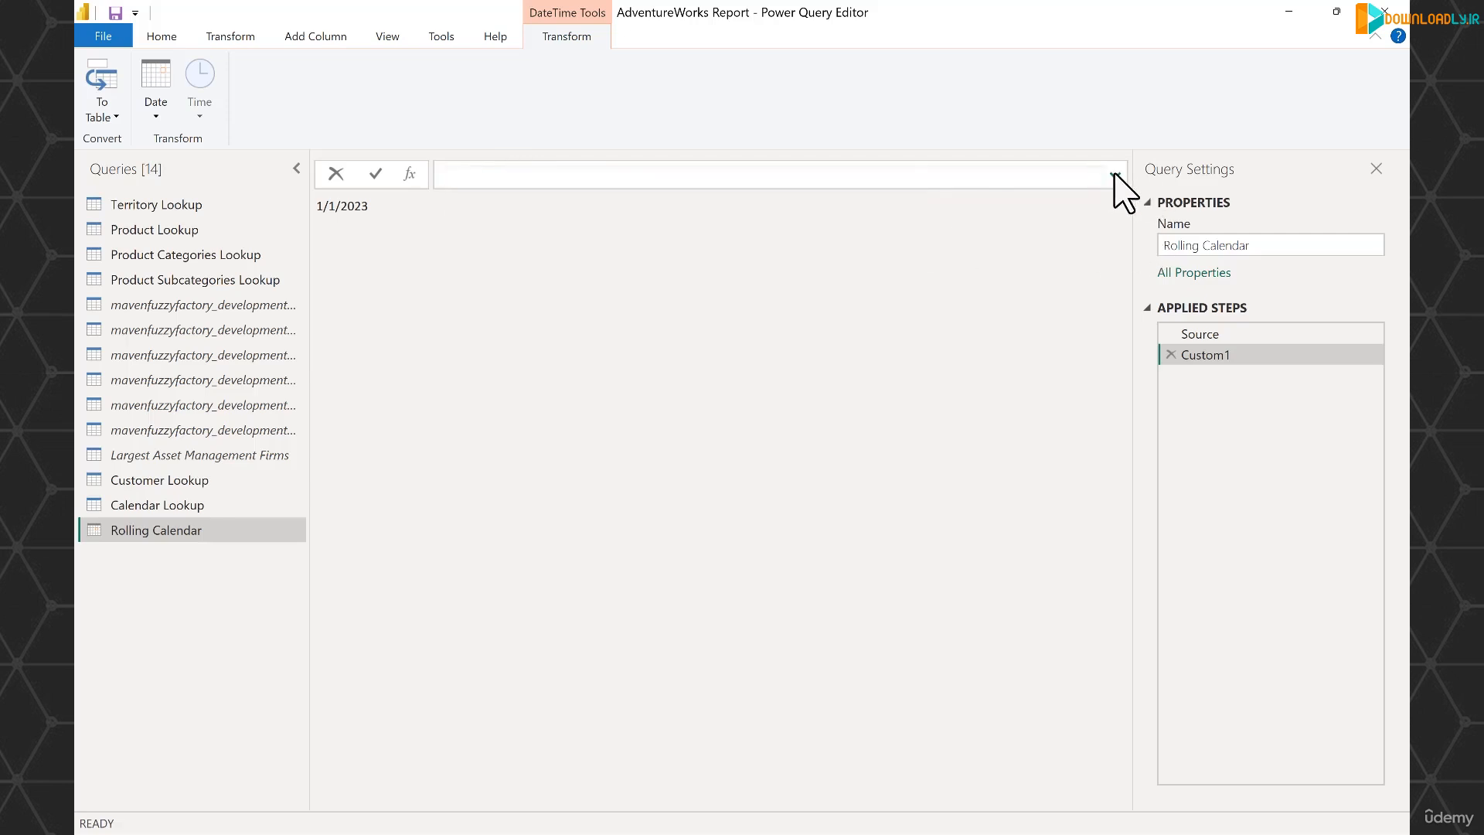
click(1114, 175)
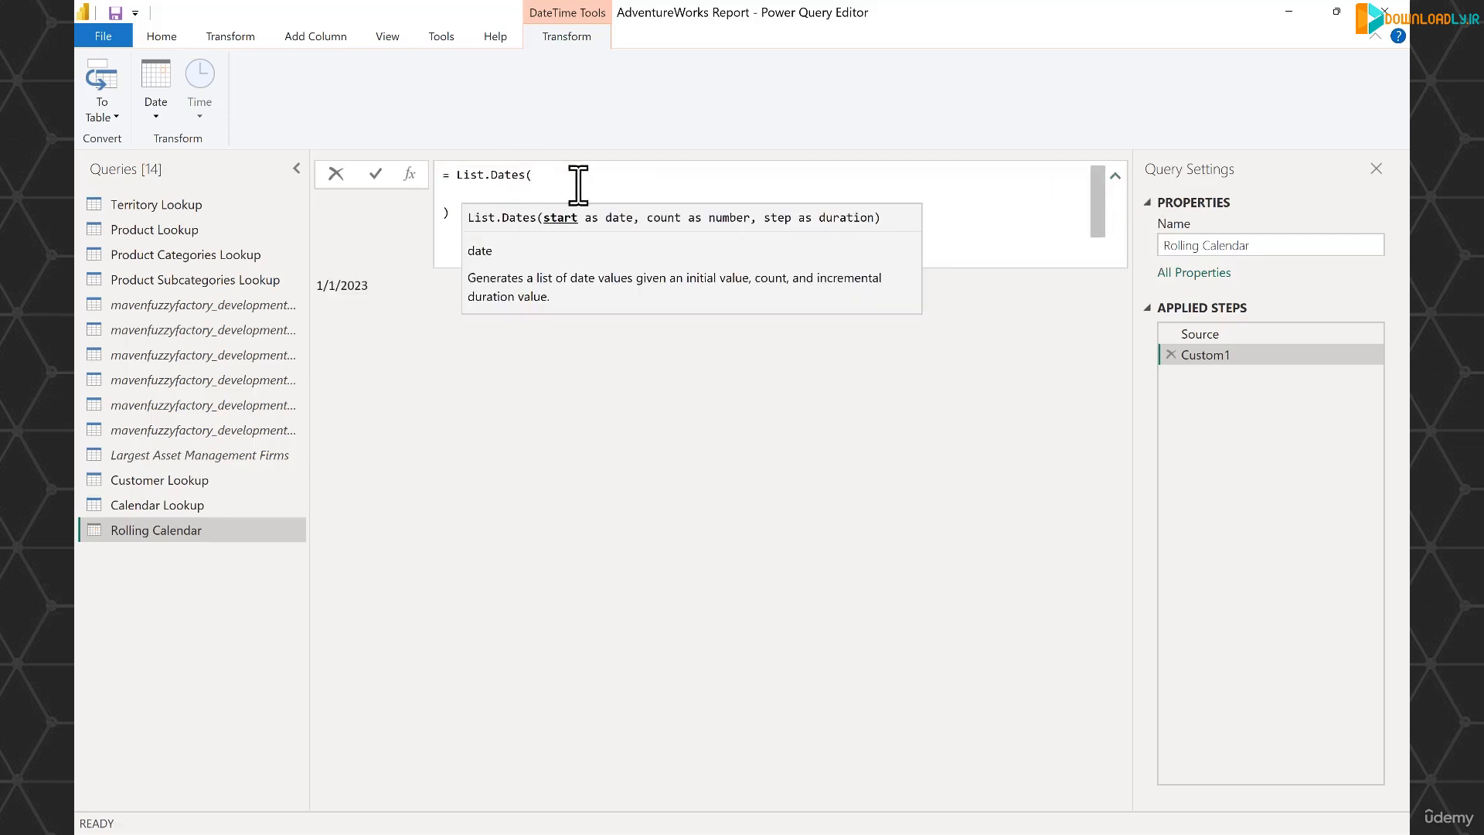
text(Source)
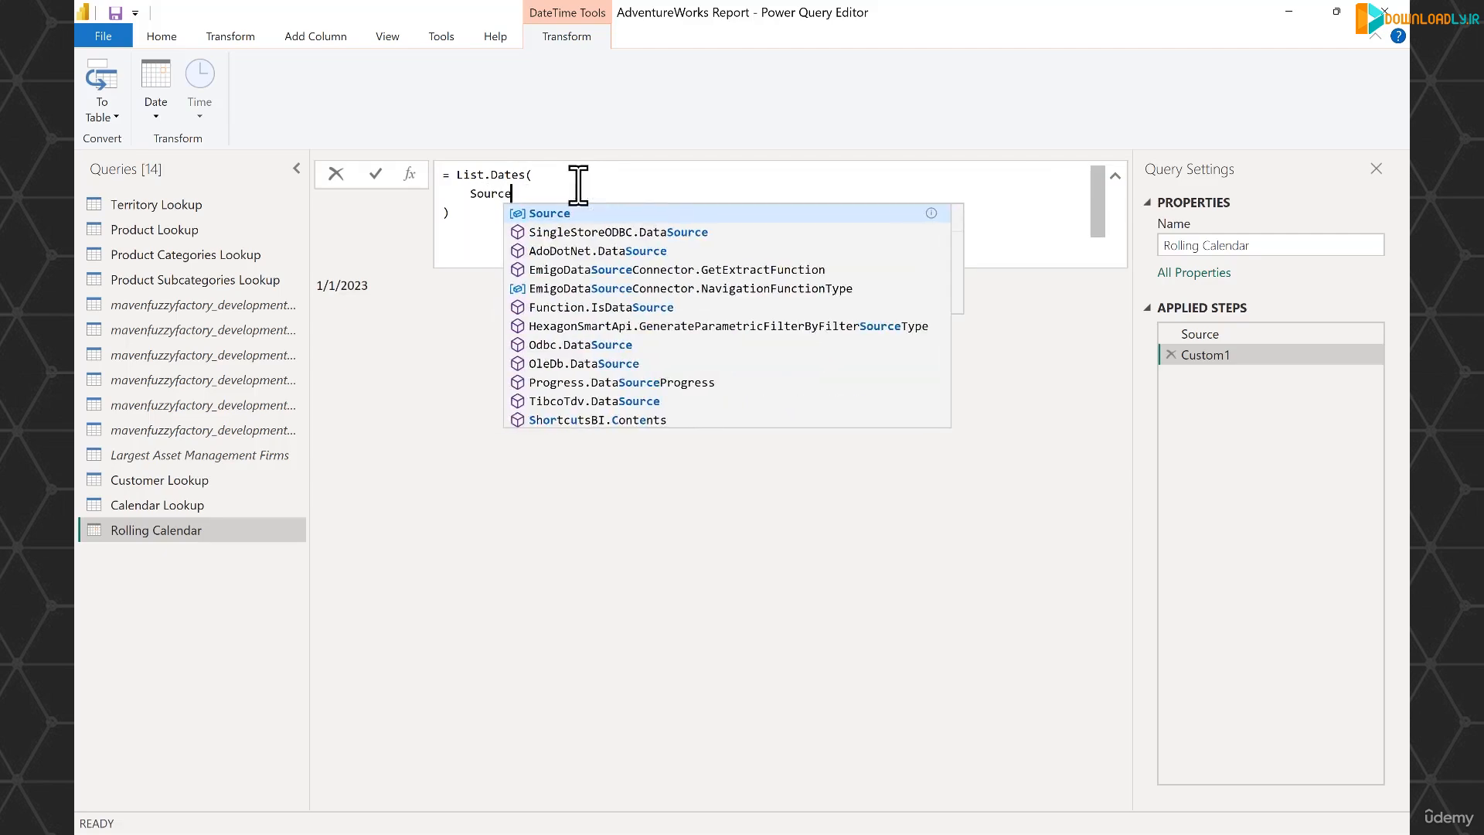
key(Escape)
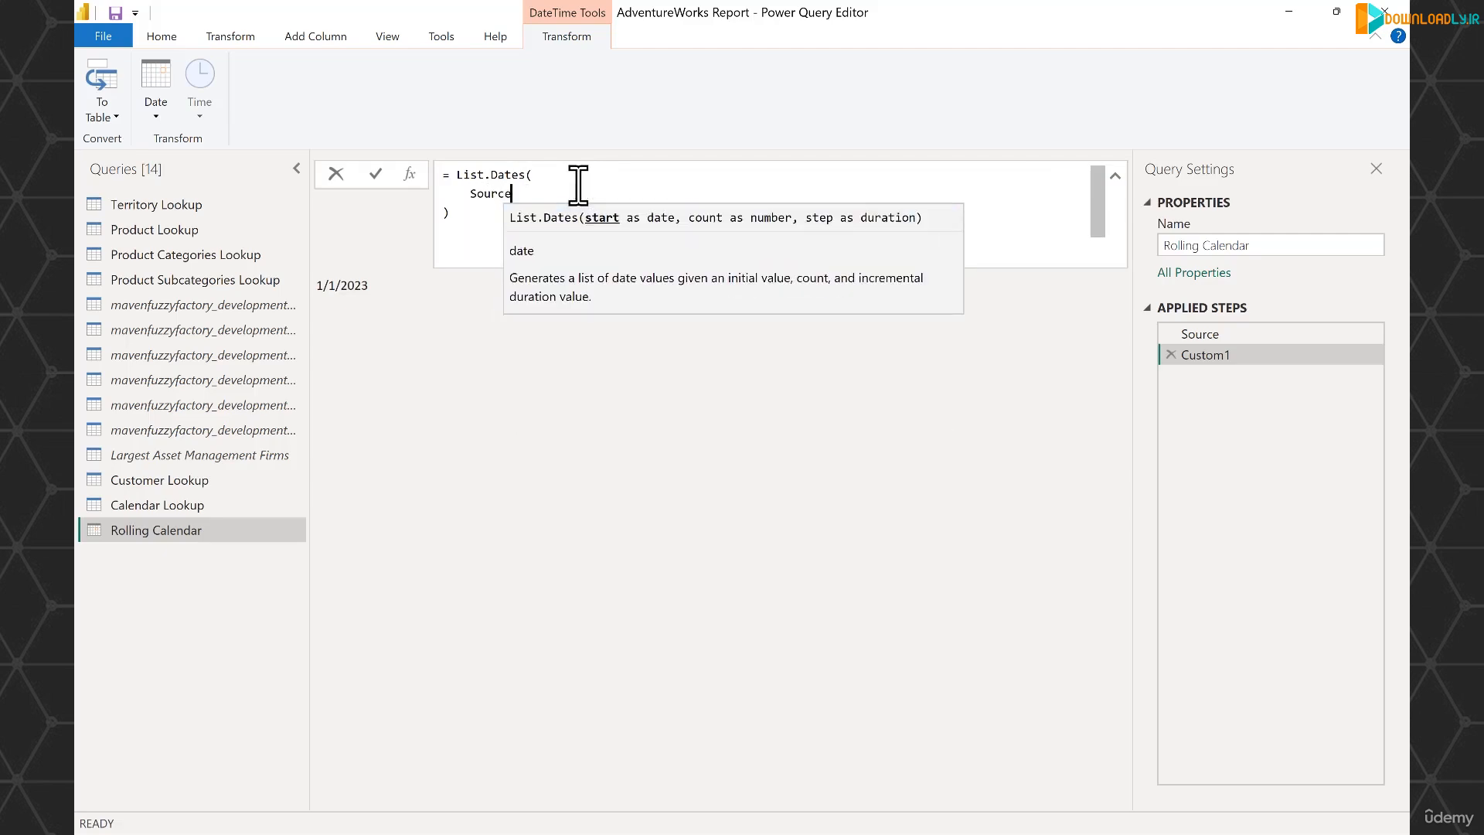
text(,)
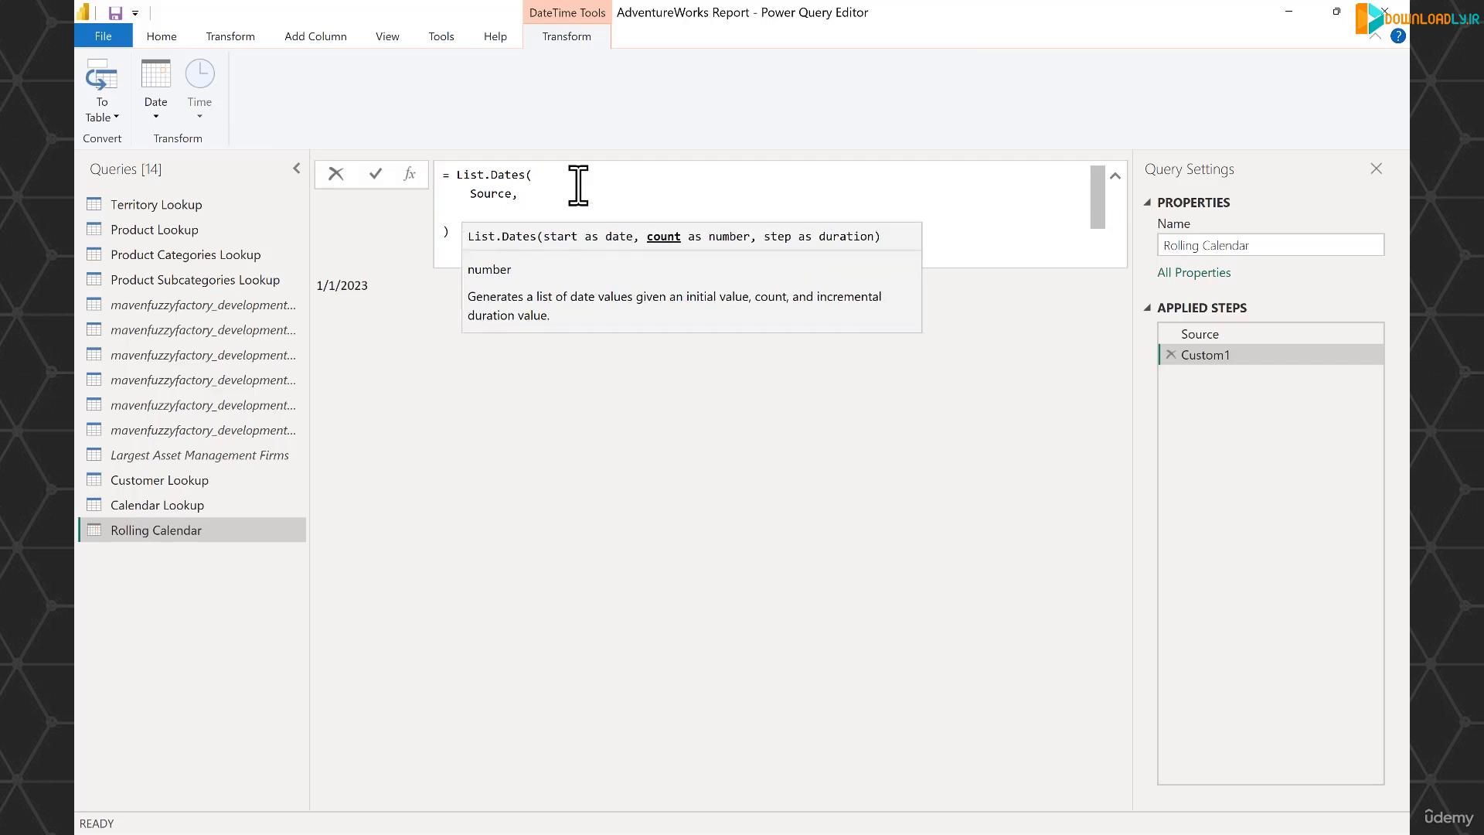
- Enter the List.Dates count argument on its own line as Number.From(DateTime.LocalNow()) - Number.From(Source), followed by a comma
key(Return)
text(Number)
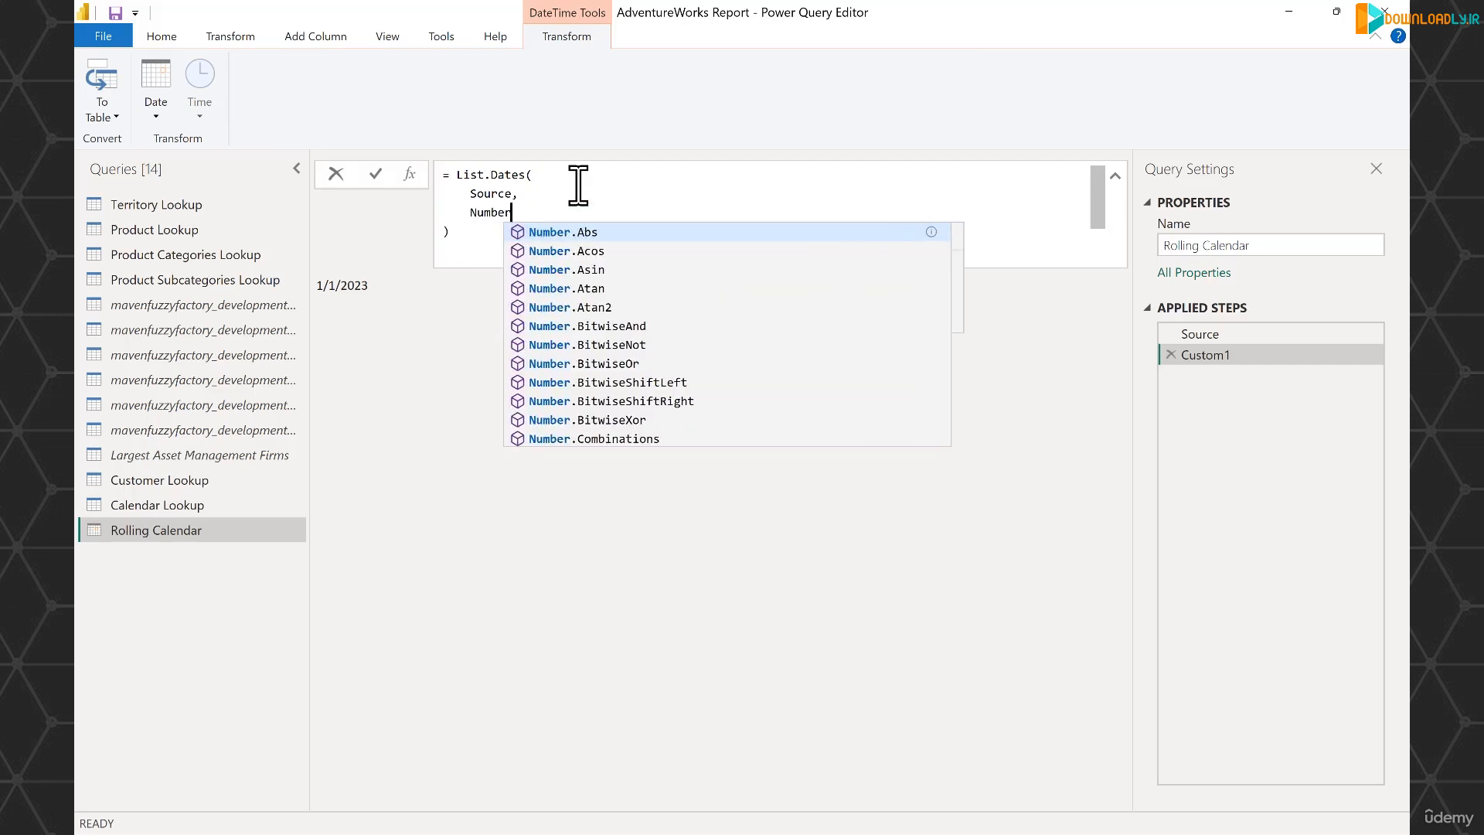
text(.From)
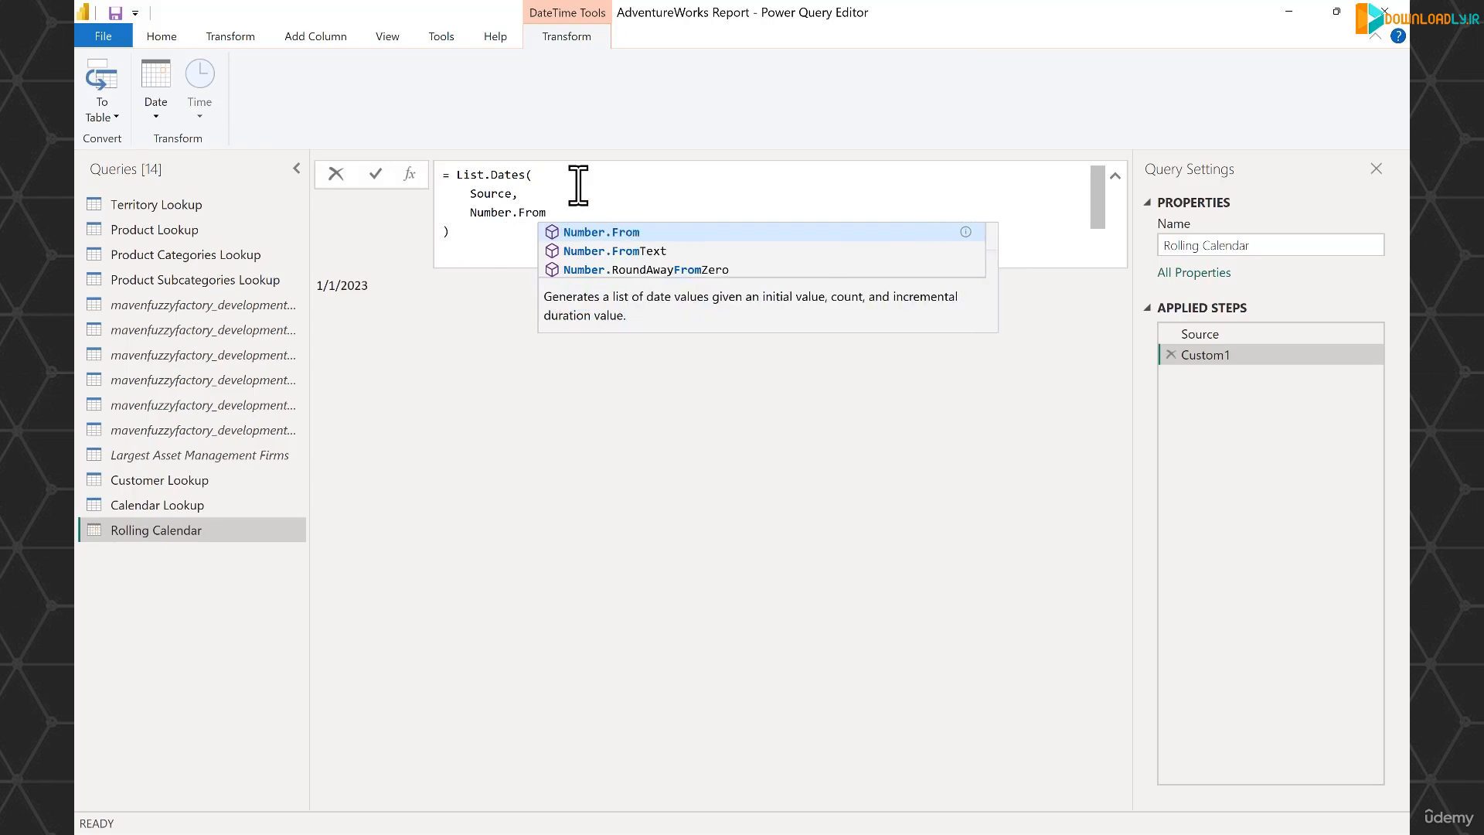
text(()
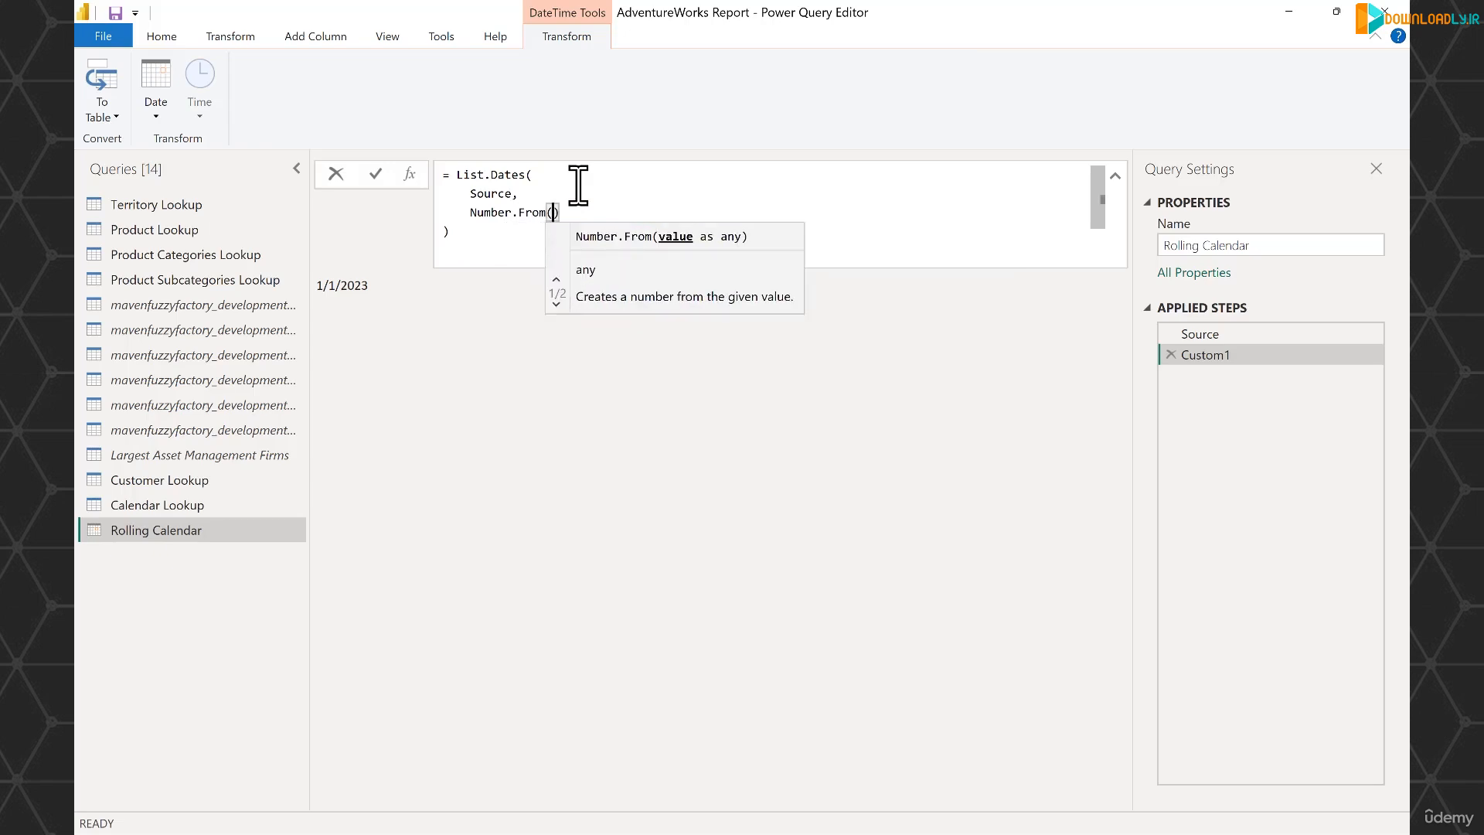
text(DateTim)
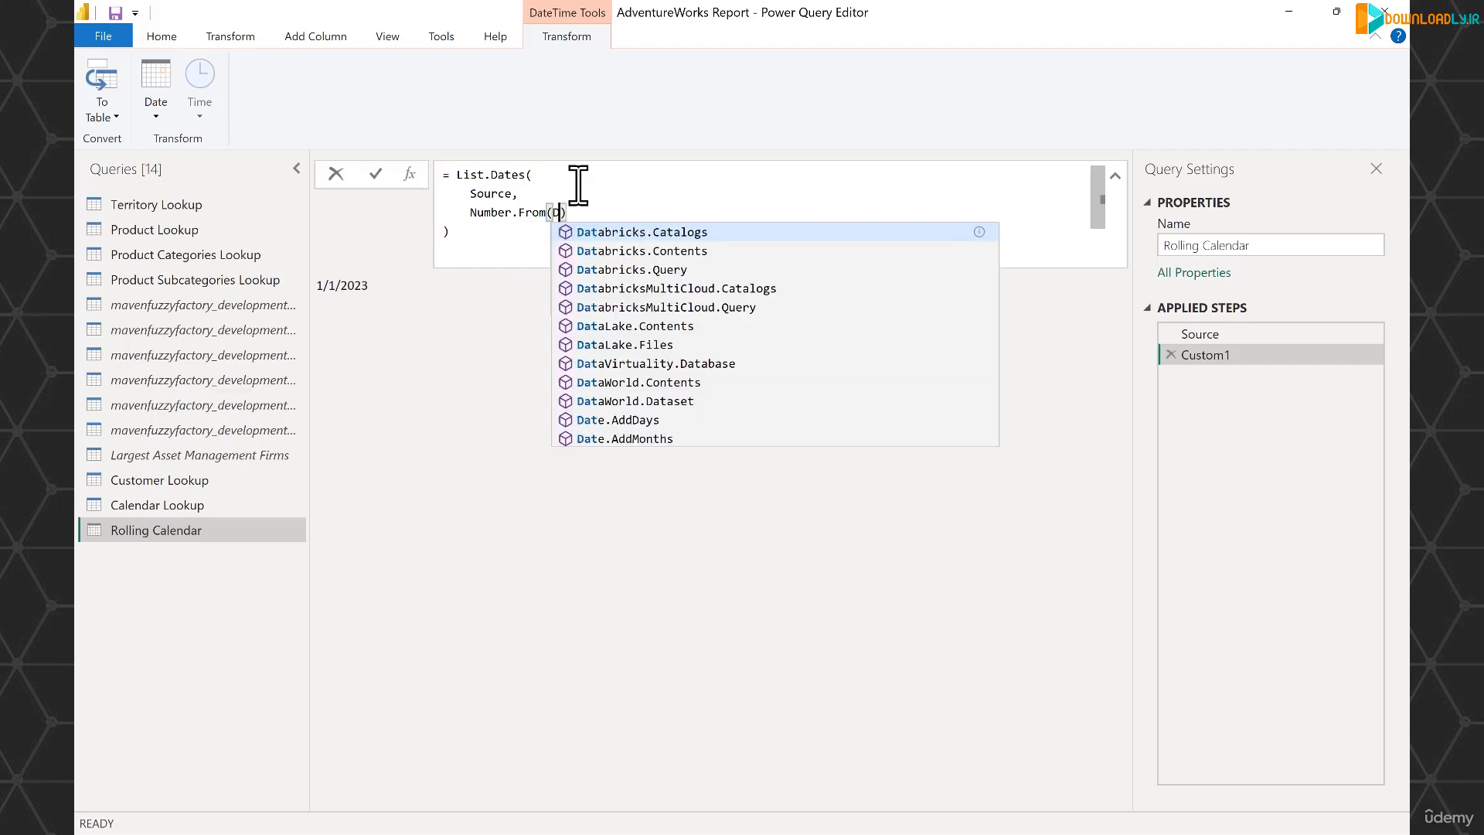
text(e.Local)
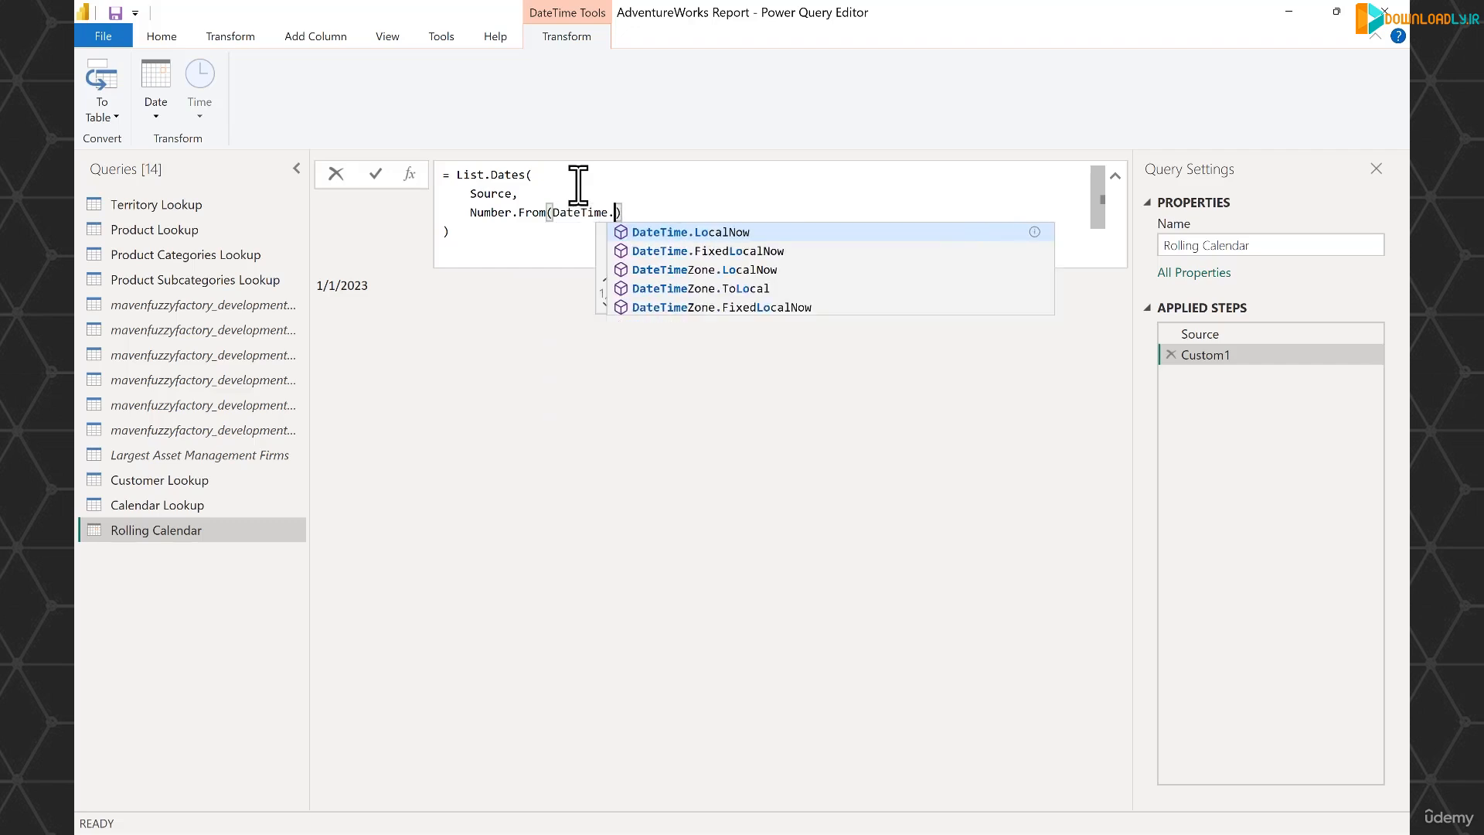
text(Now()
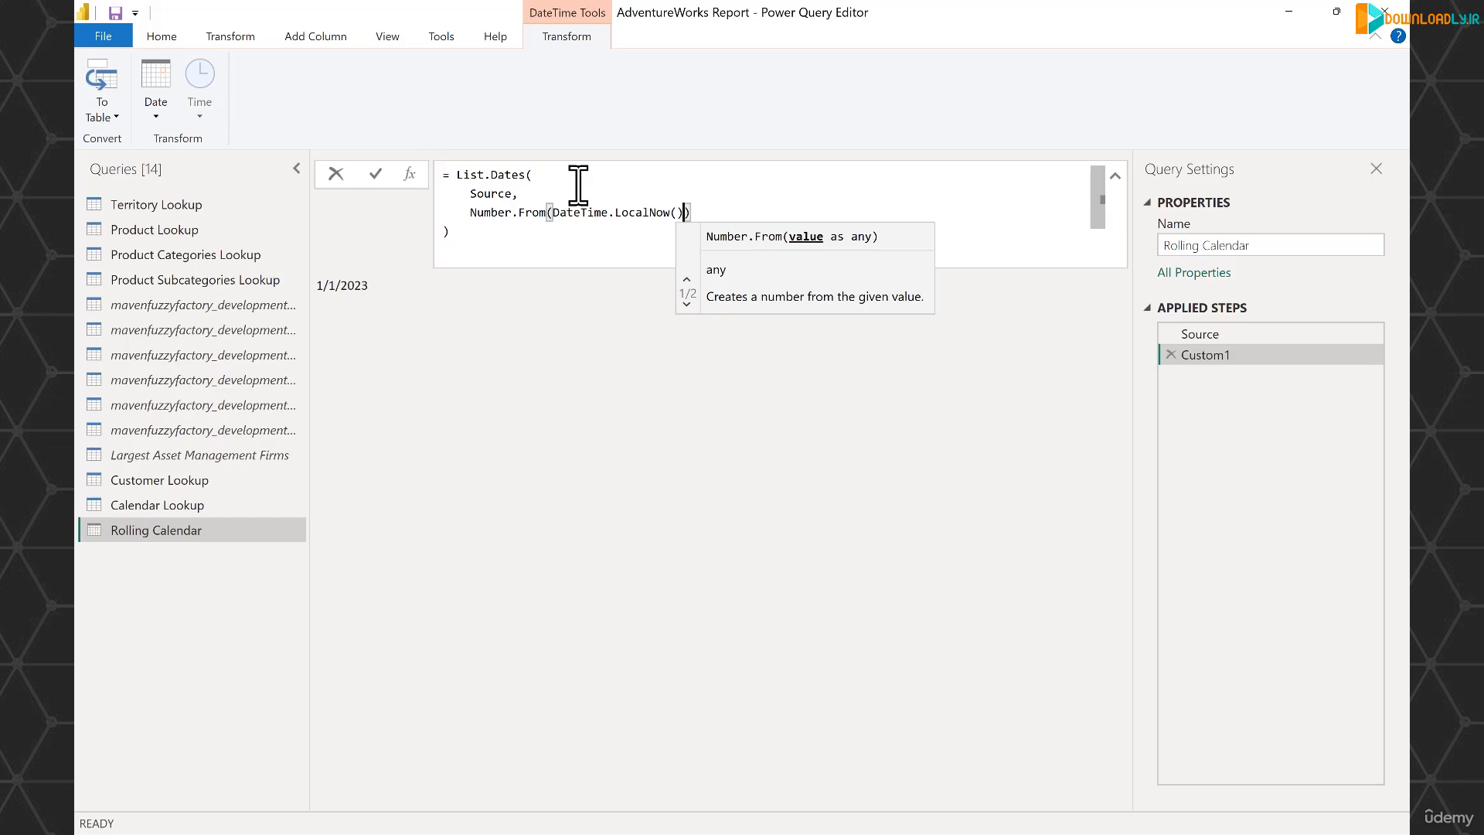
text()) - N)
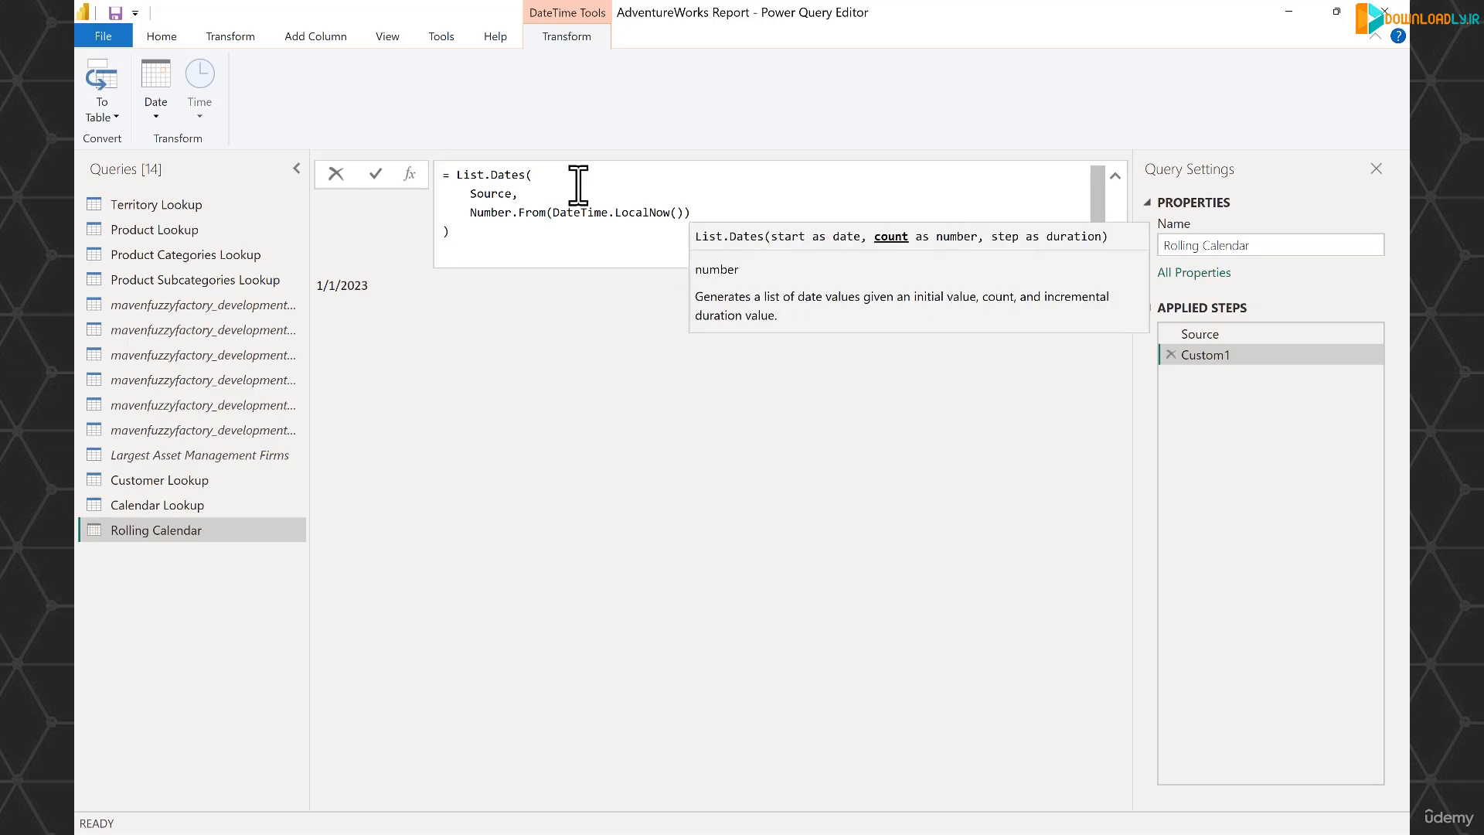
text(umber.From)
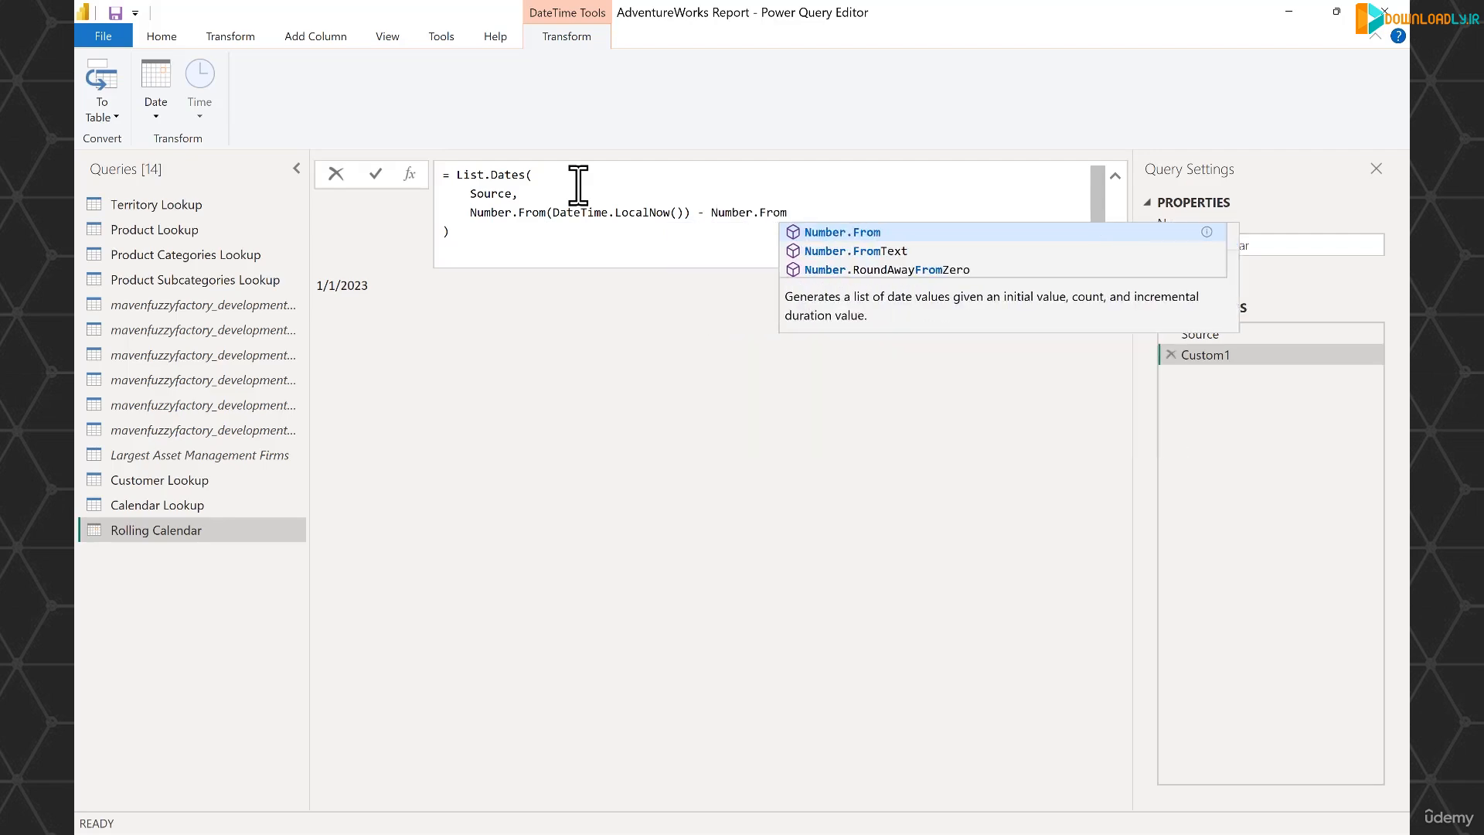
text((Source)
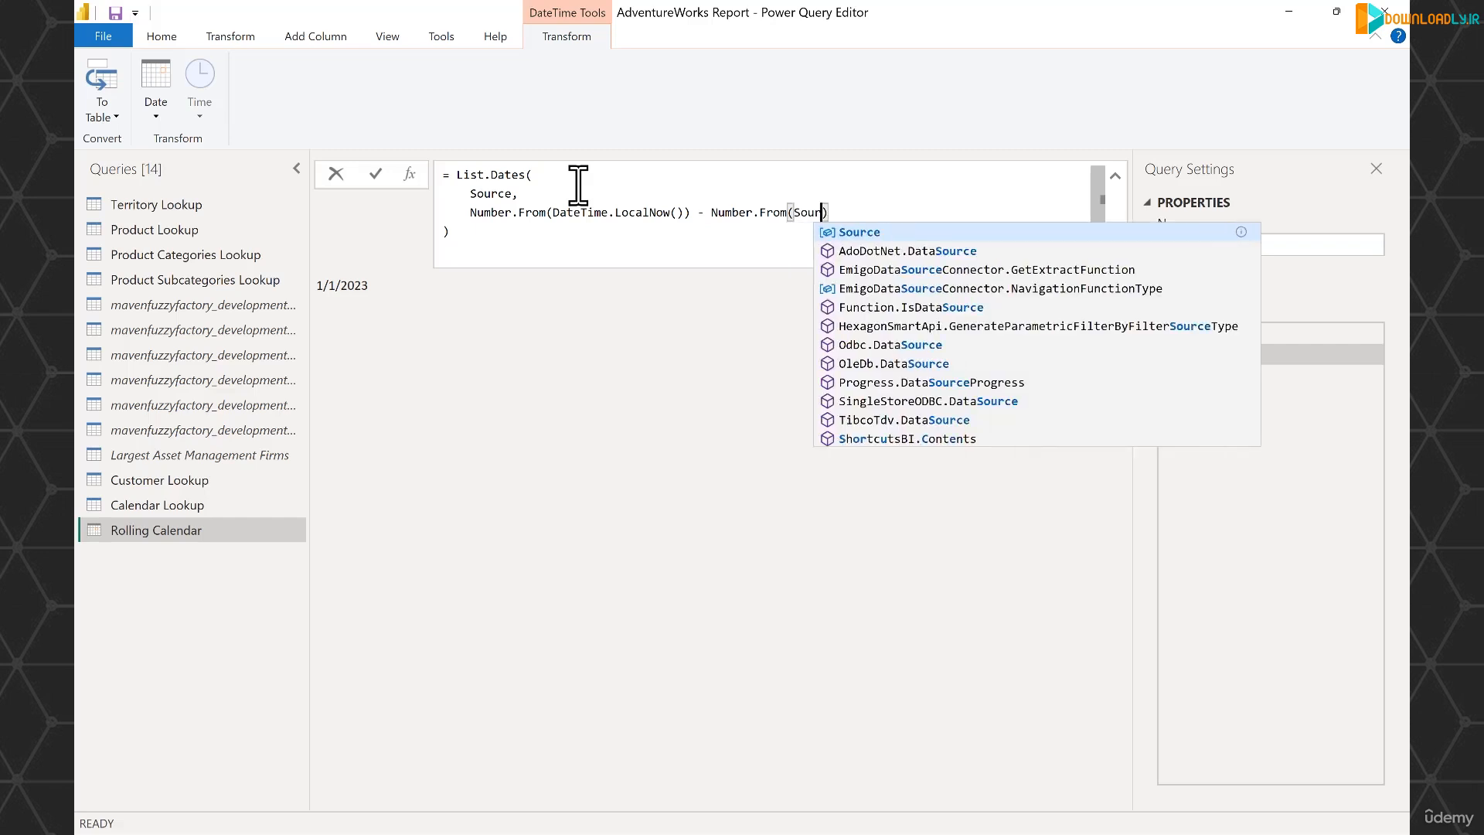
text(),)
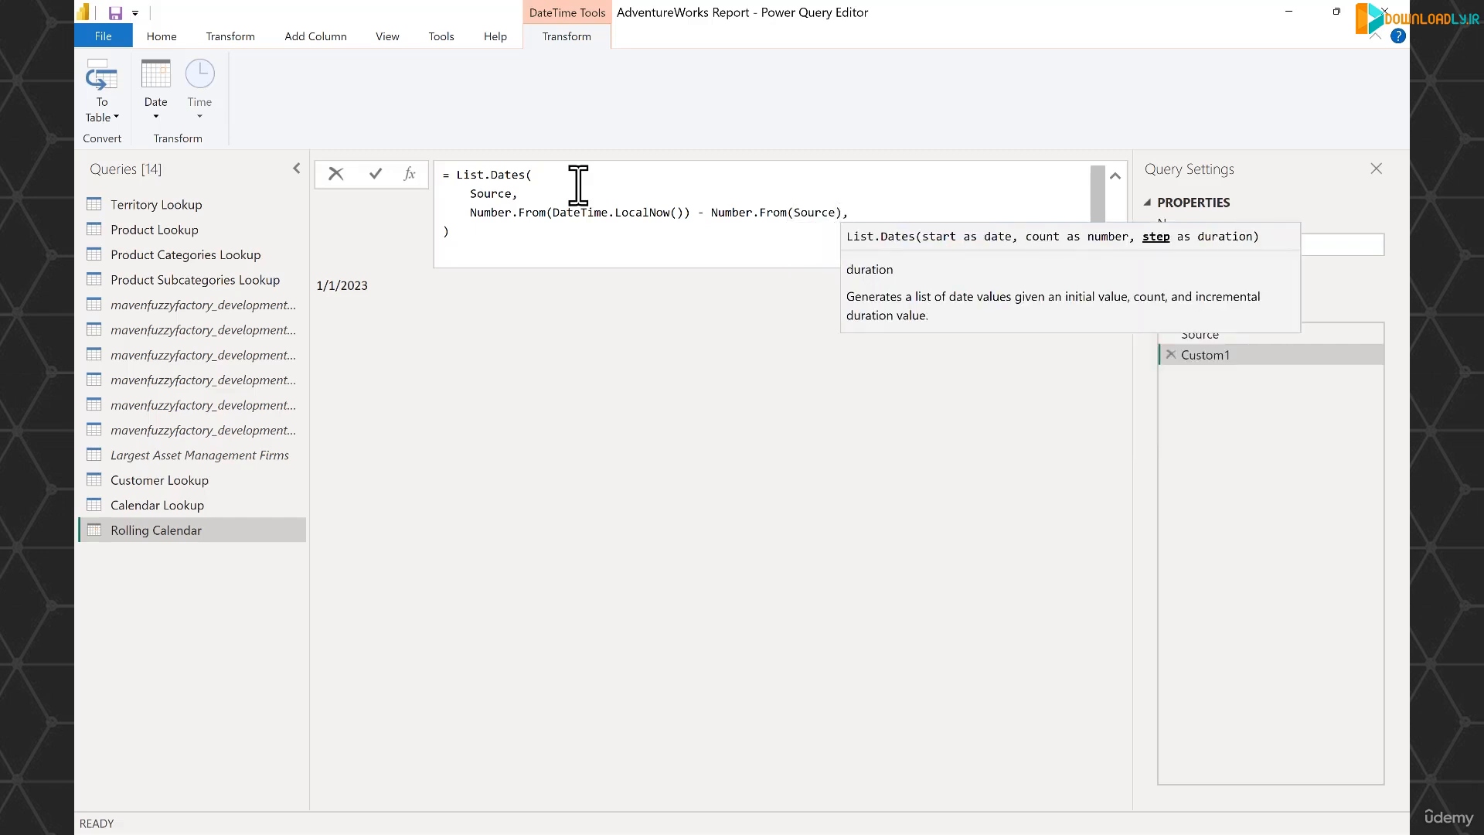
- Complete the List.Dates formula with #duration(1,0,0,0) as the step argument, apply it and review the generated list of dates
key(shift+Return)
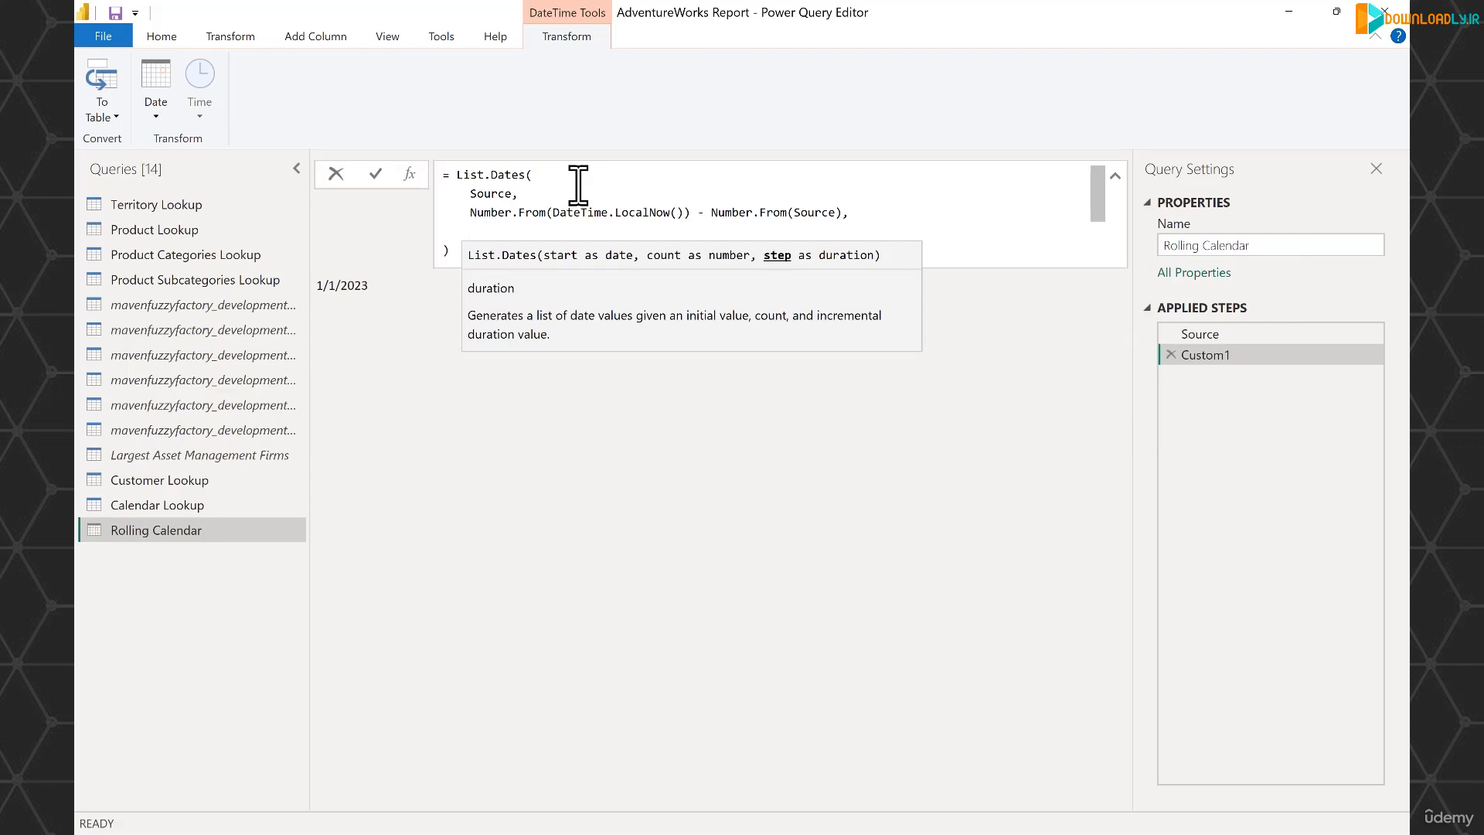
text(#)
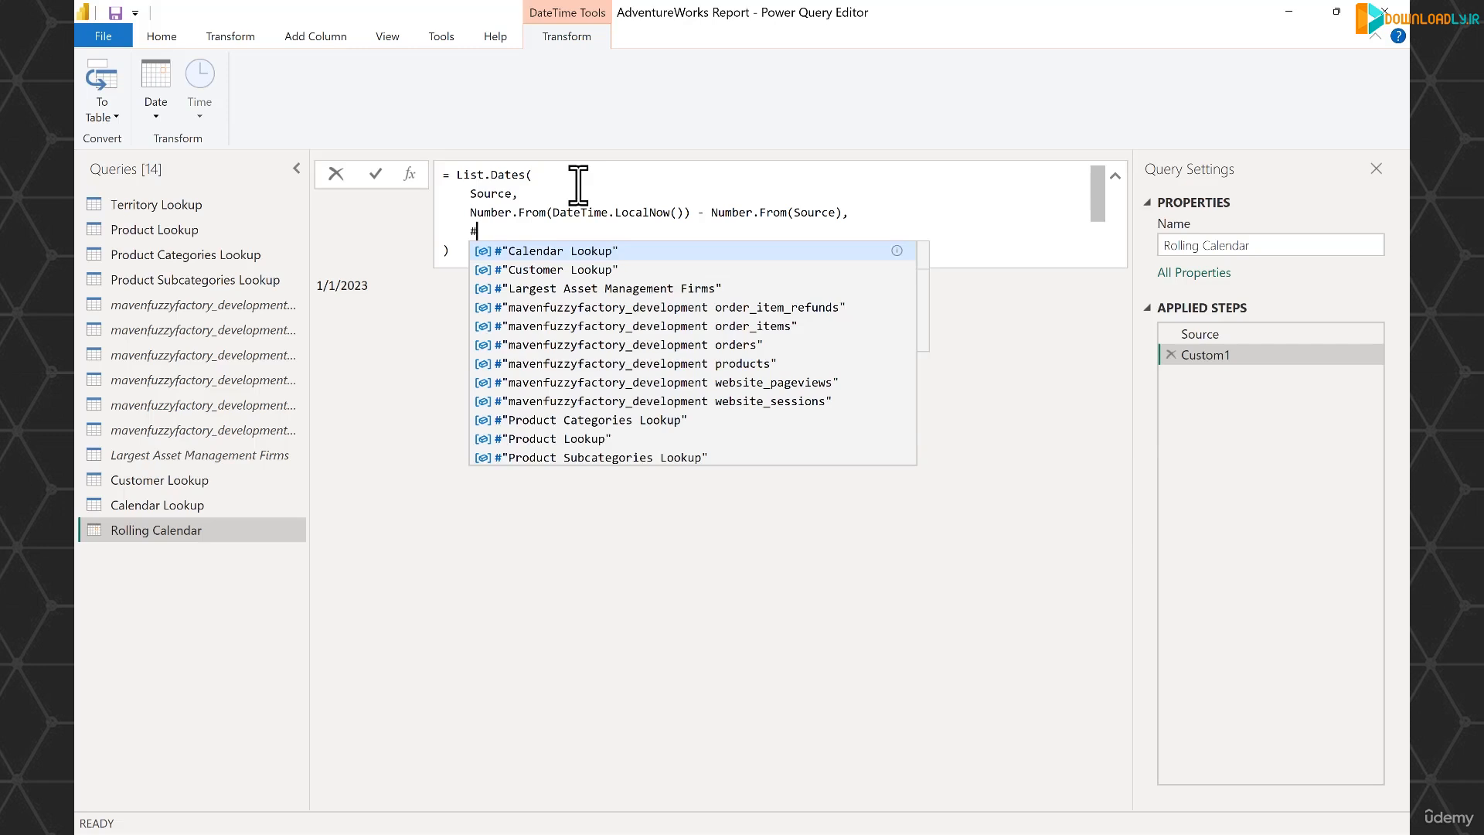
text(duration)
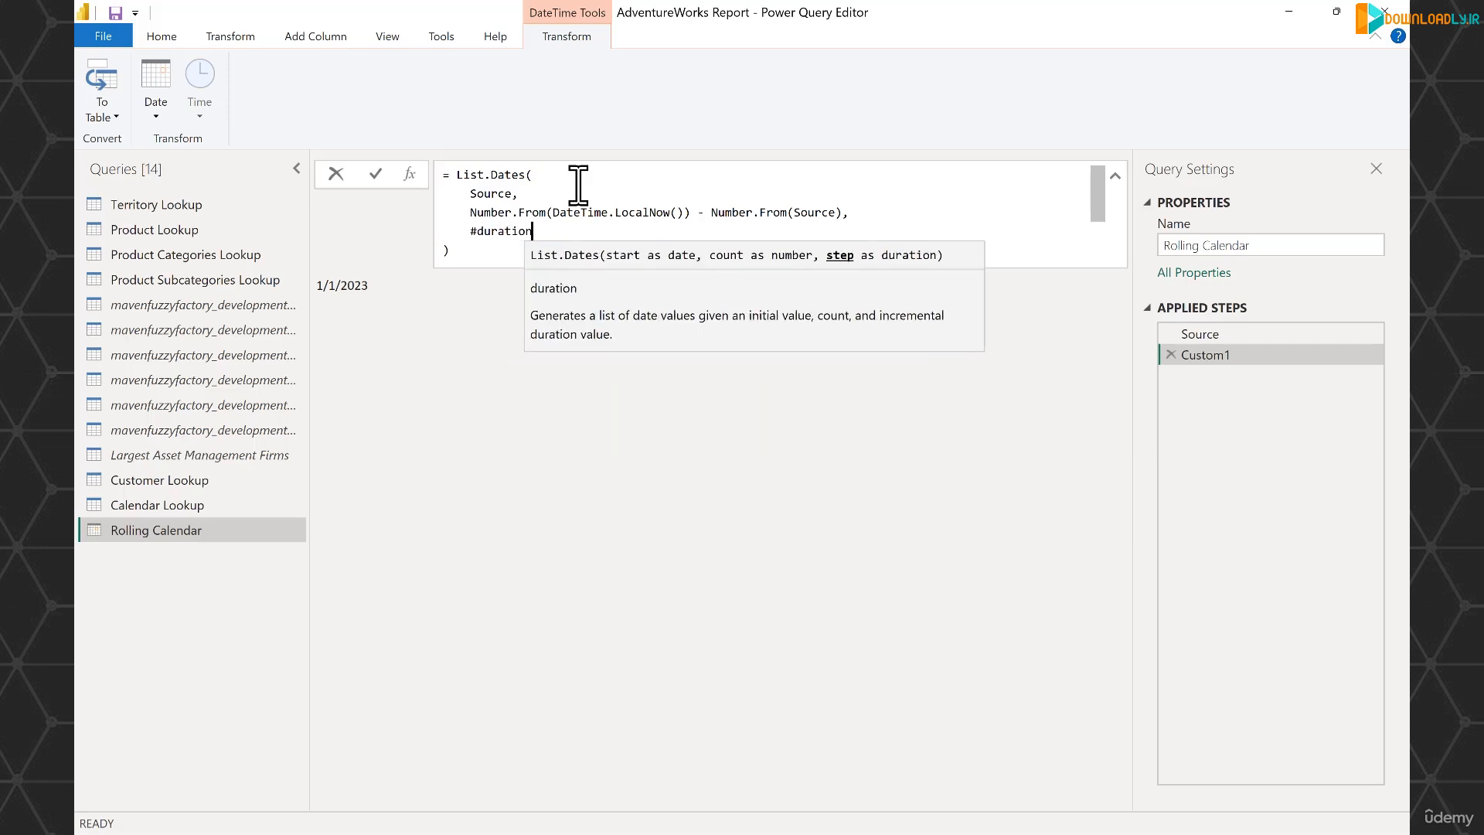
text((1,)
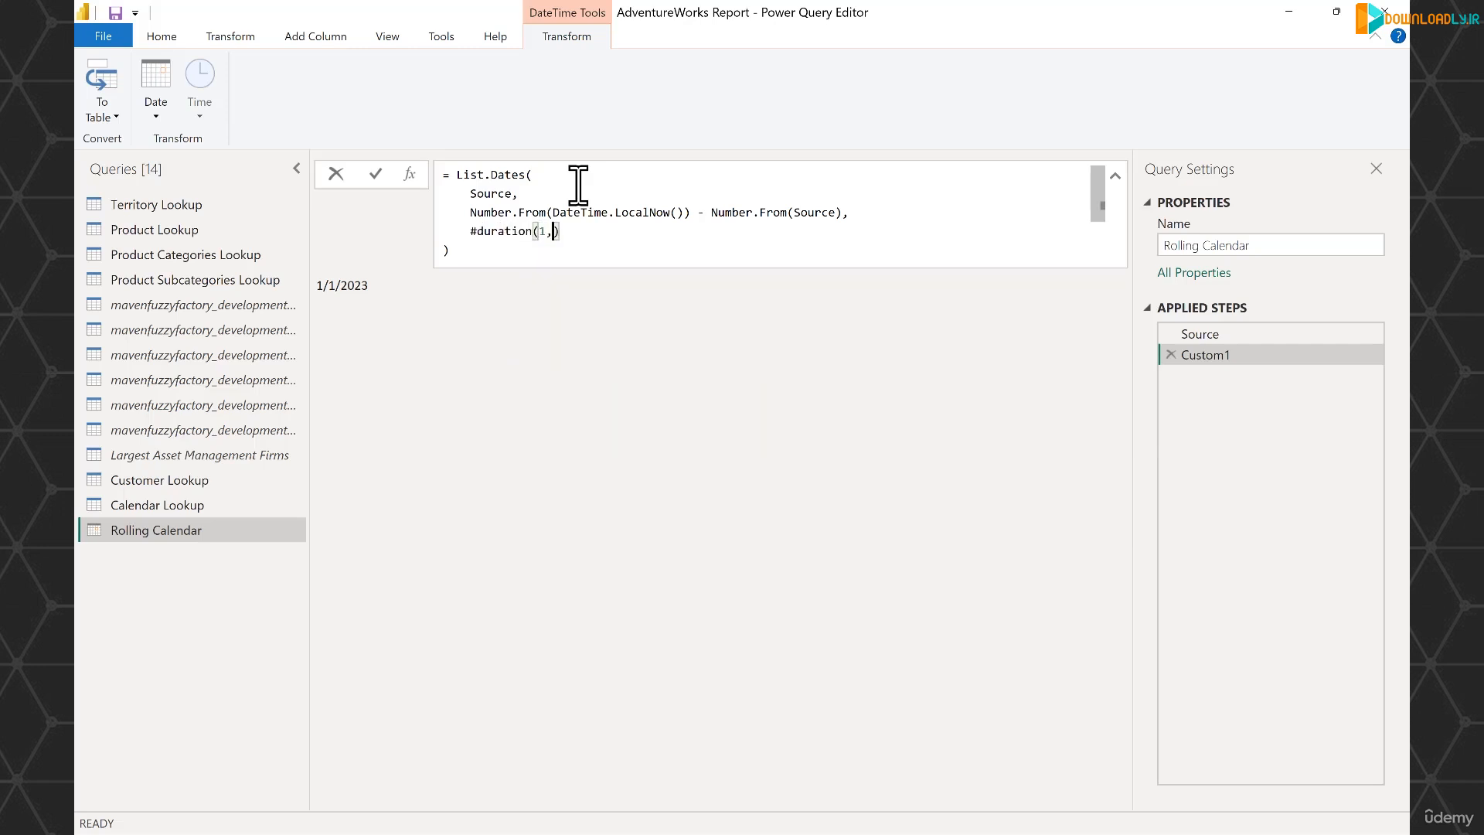
text(0,0,0)
key(Down)
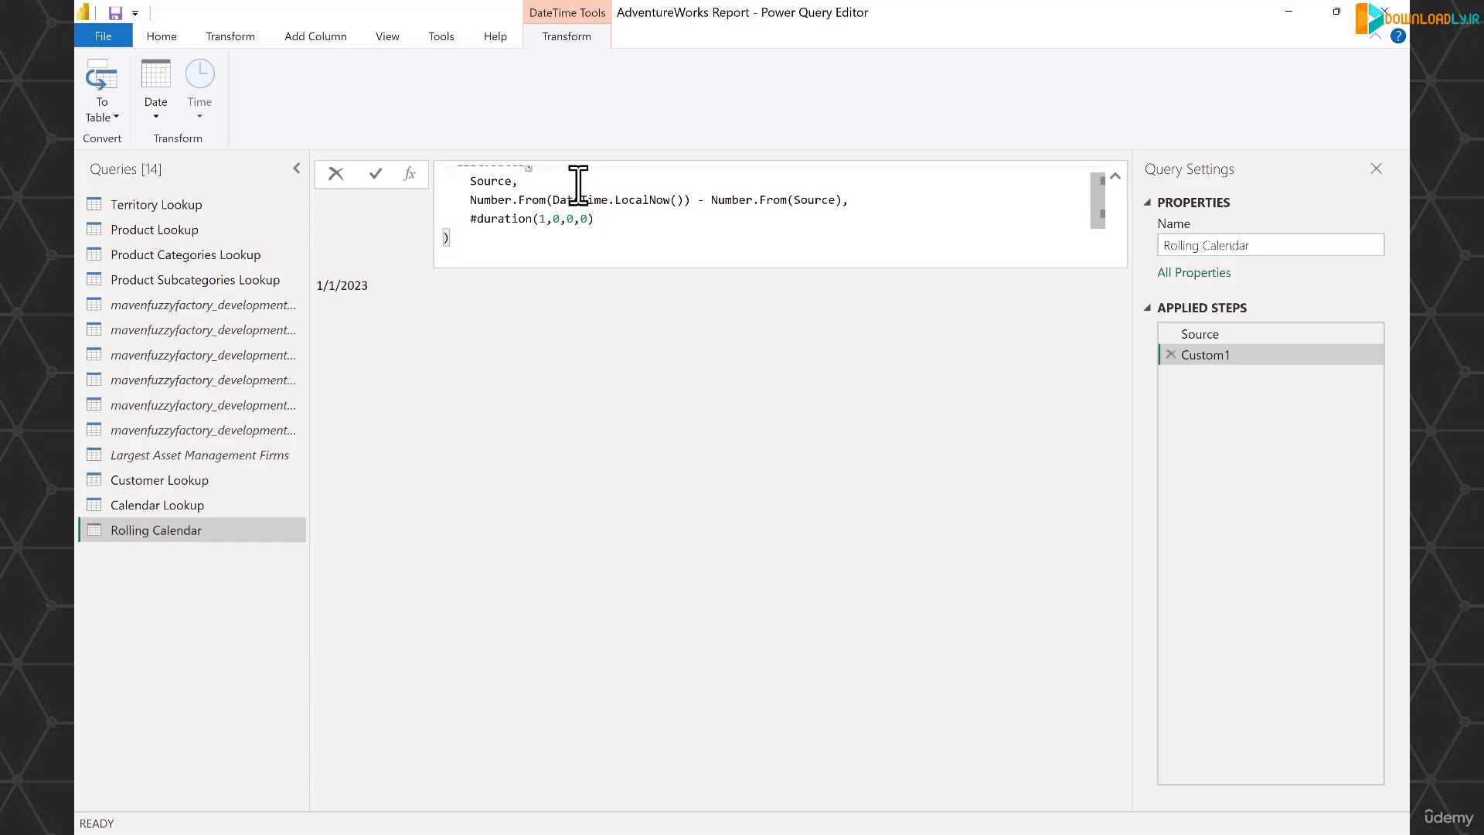
key(Return)
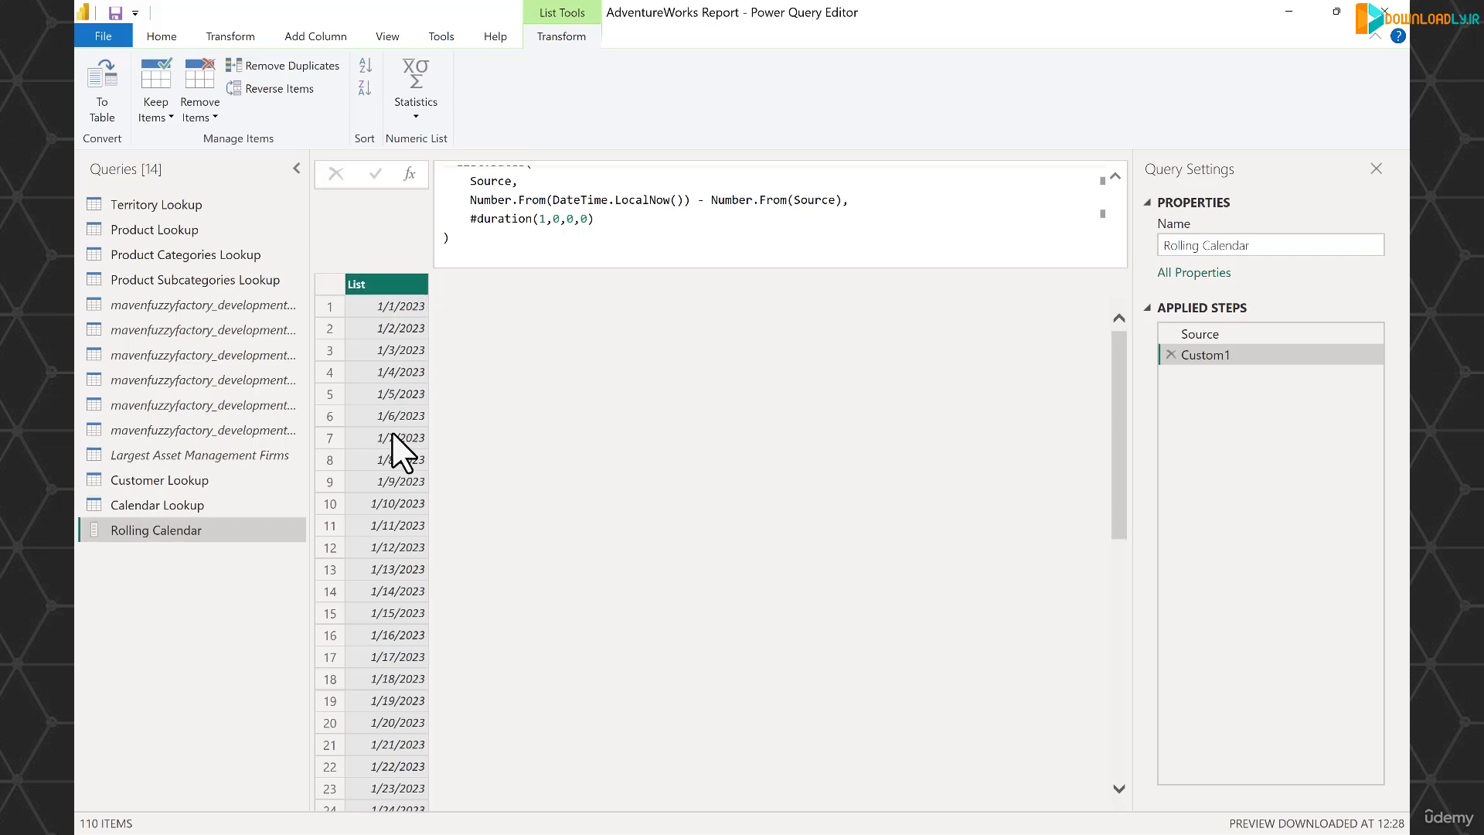
scroll(582, 244, up, 1)
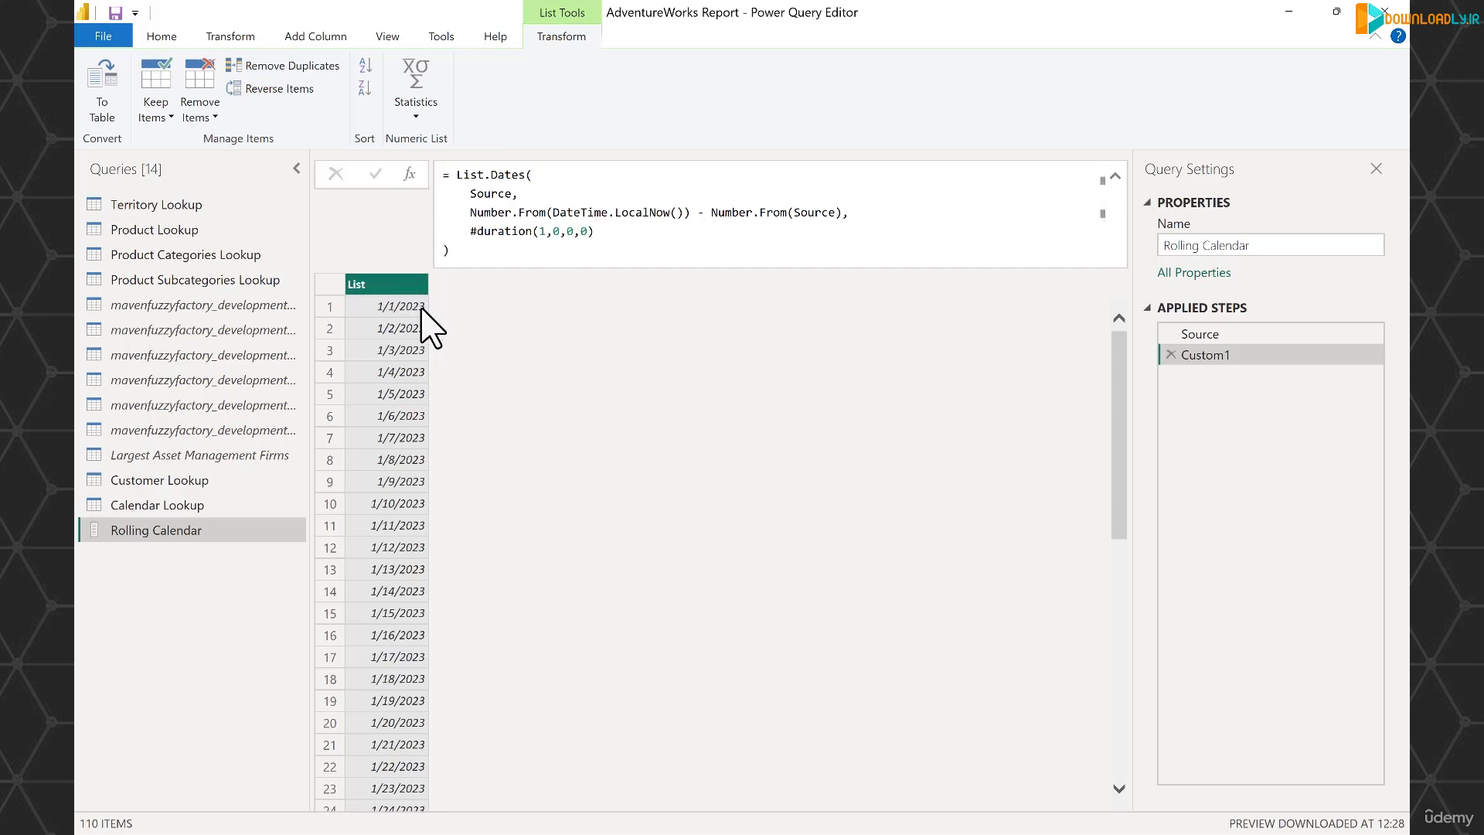
scroll(448, 402, down, 12)
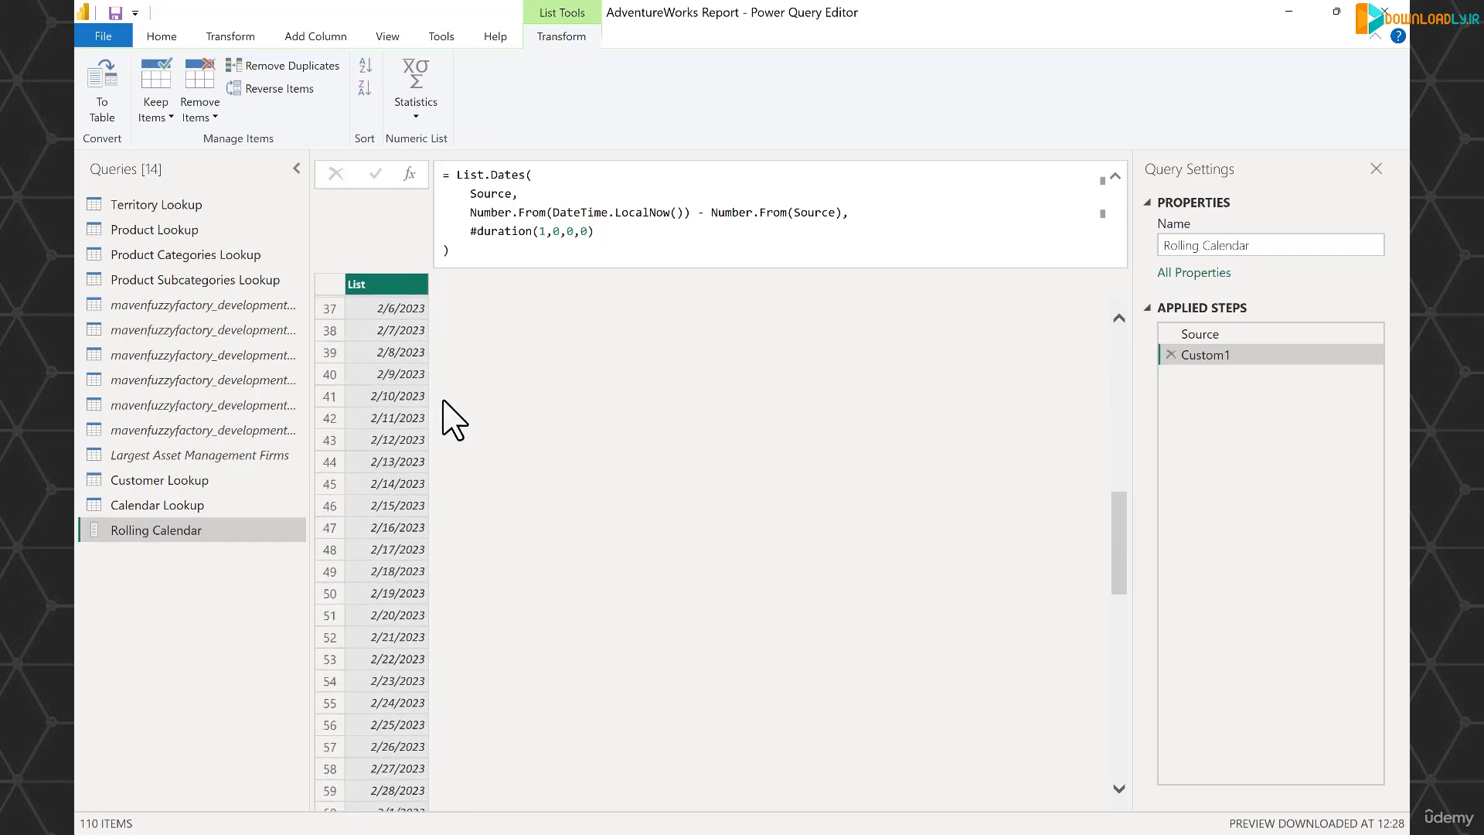
scroll(444, 401, down, 17)
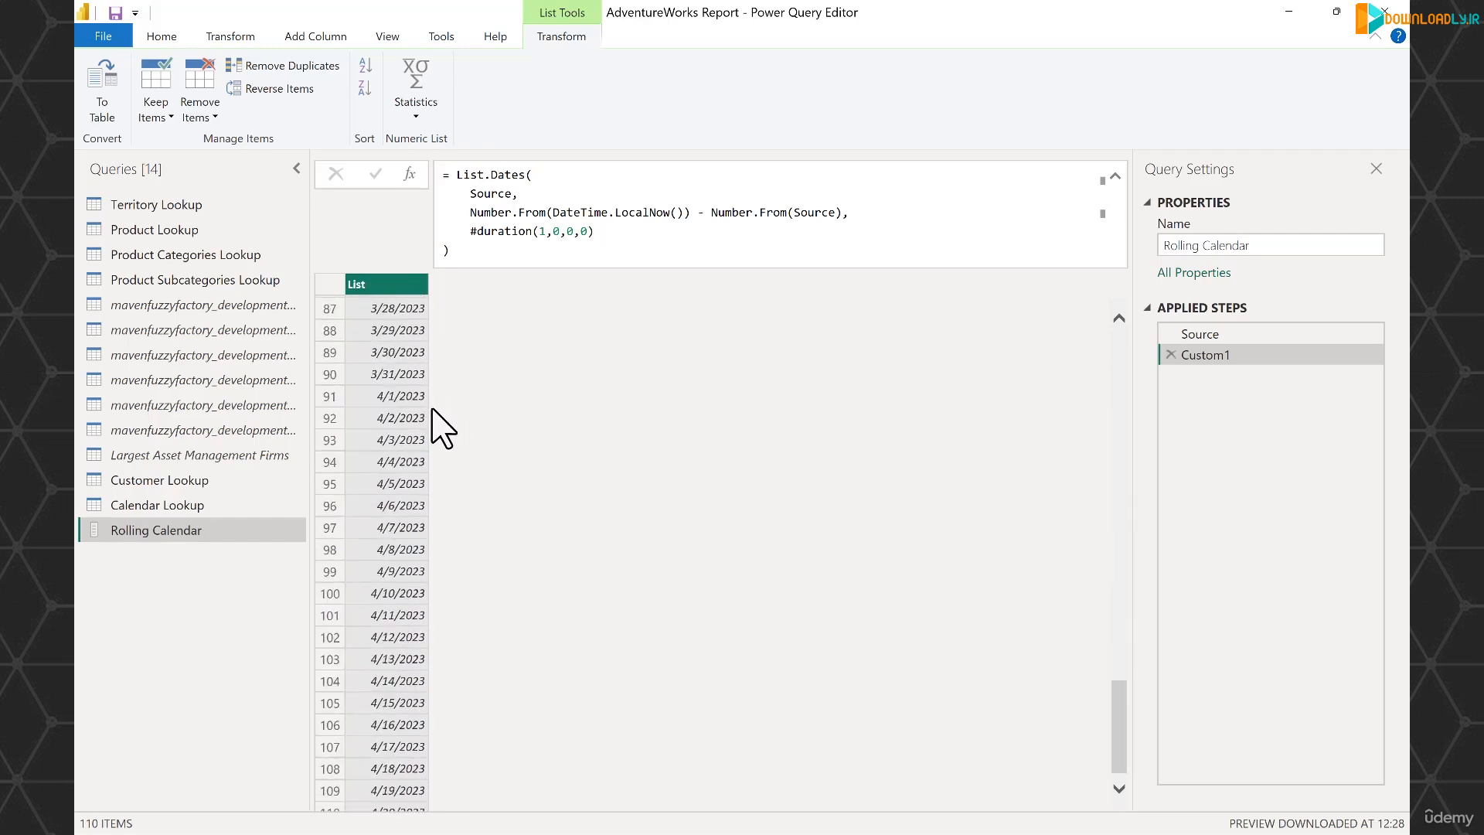
- Convert the generated list of dates to a table, with no delimiter and extra columns shown as errors
scroll(432, 409, down, 1)
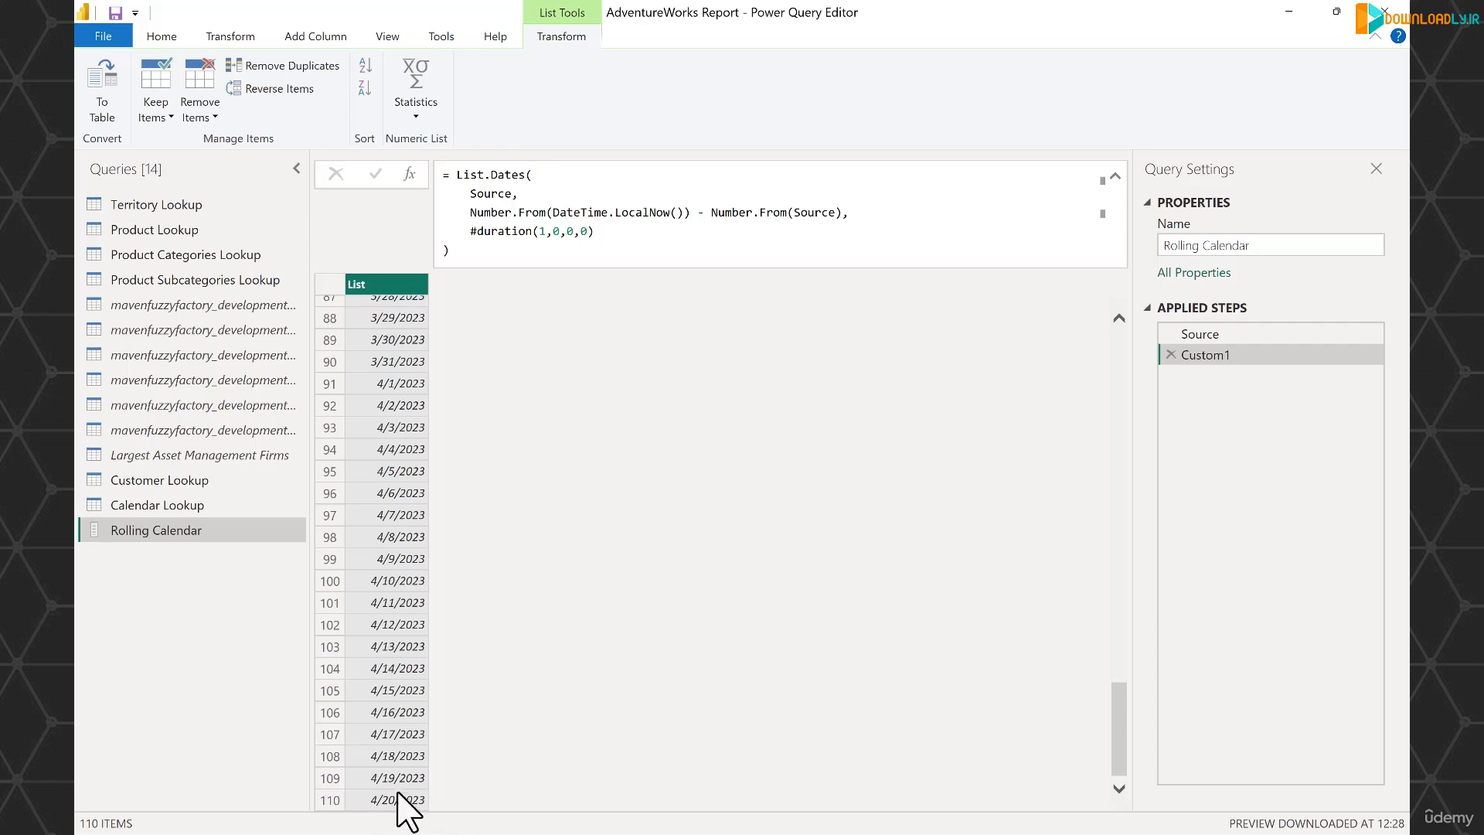
scroll(530, 642, up, 10)
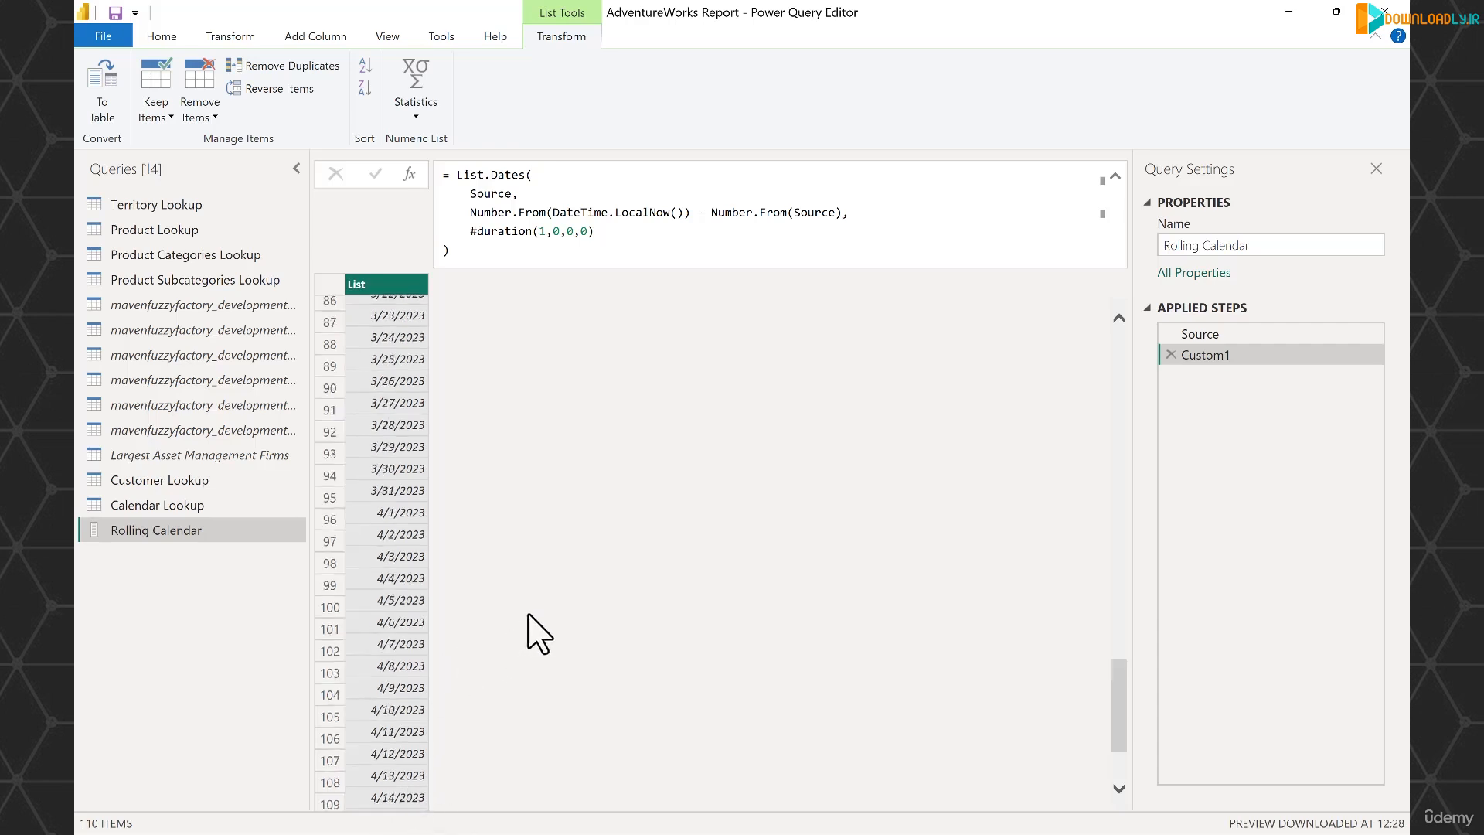
scroll(563, 474, up, 15)
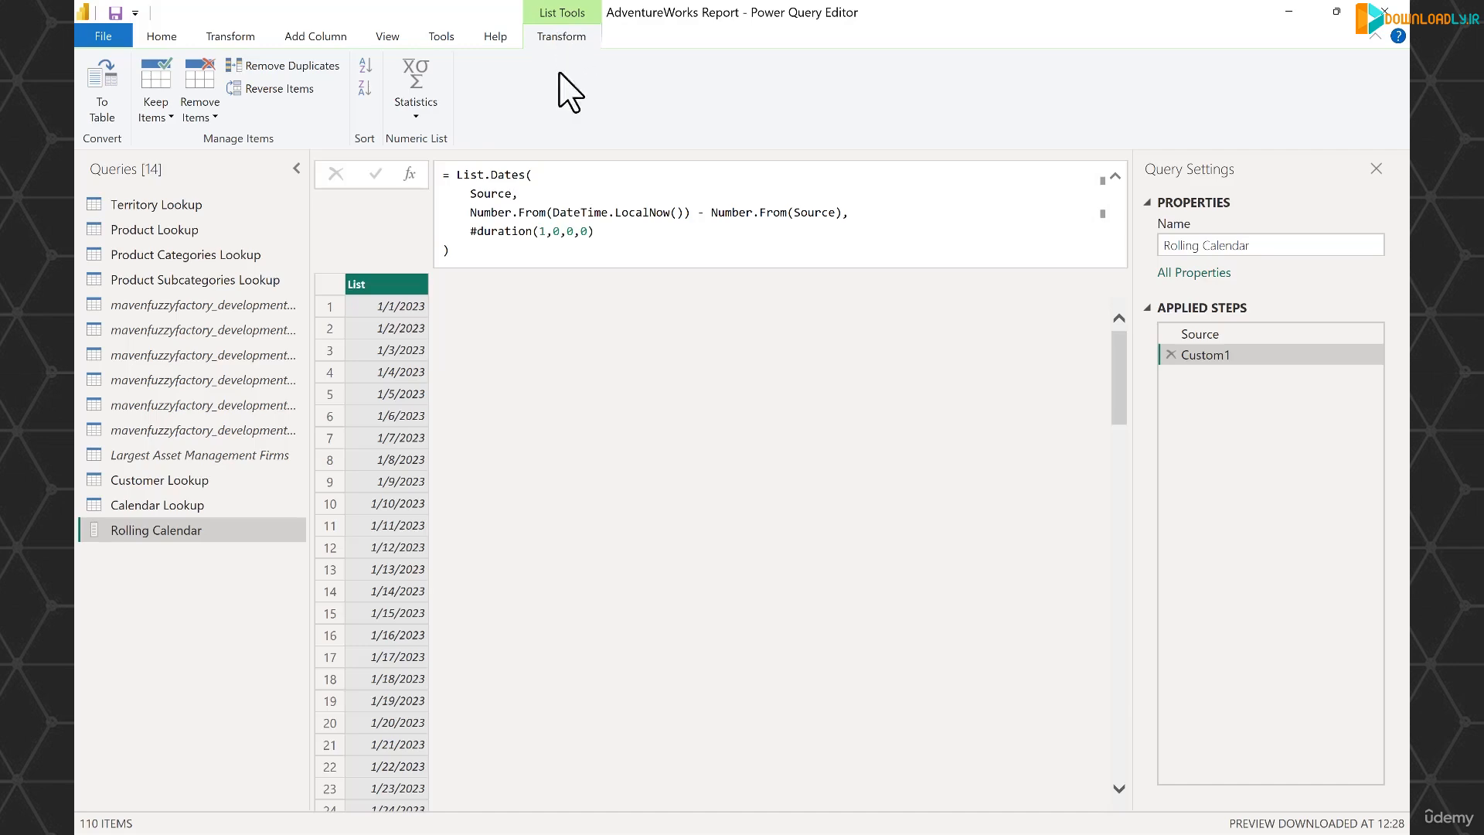
click(103, 87)
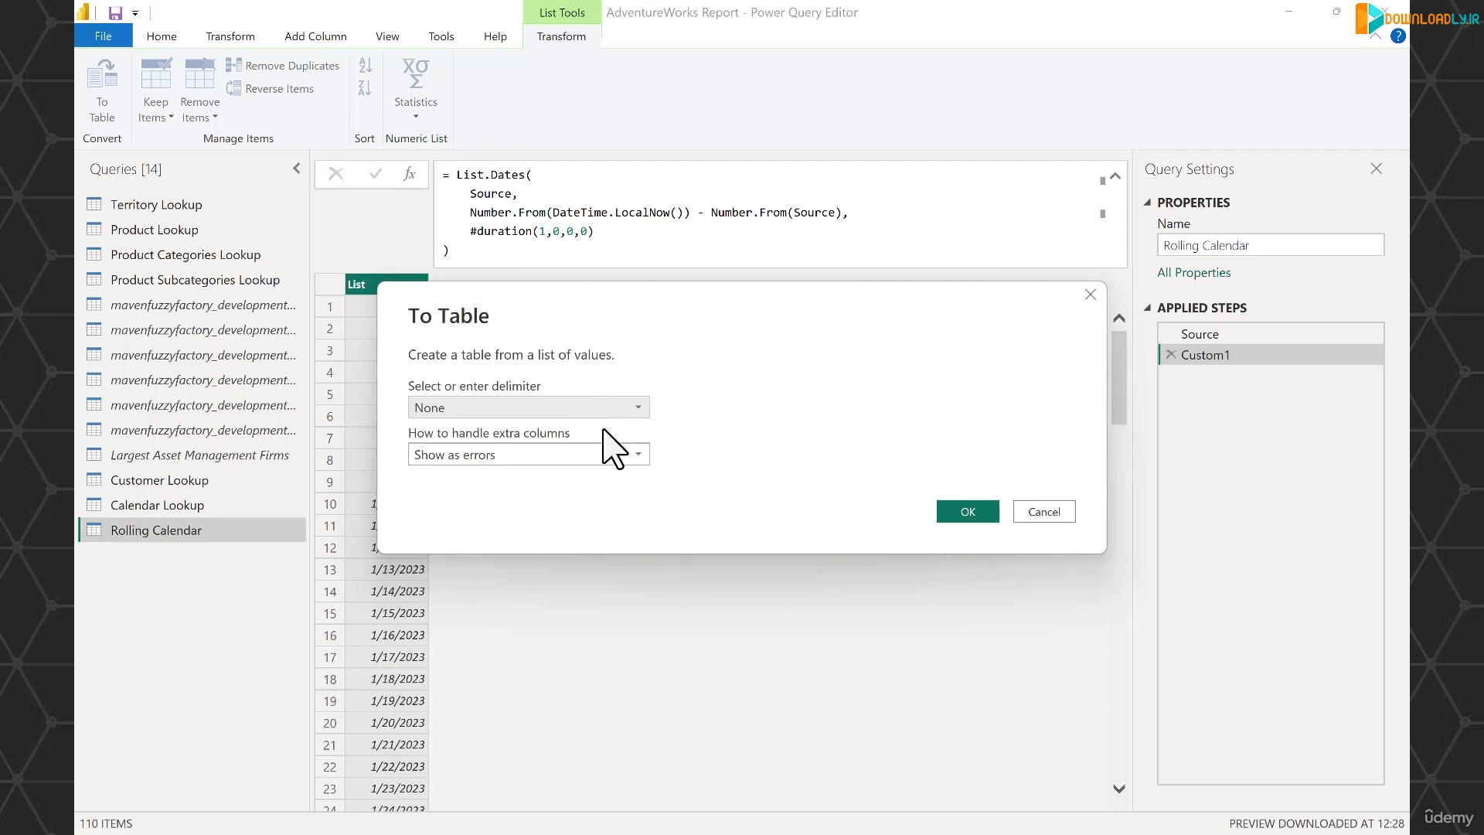
click(966, 512)
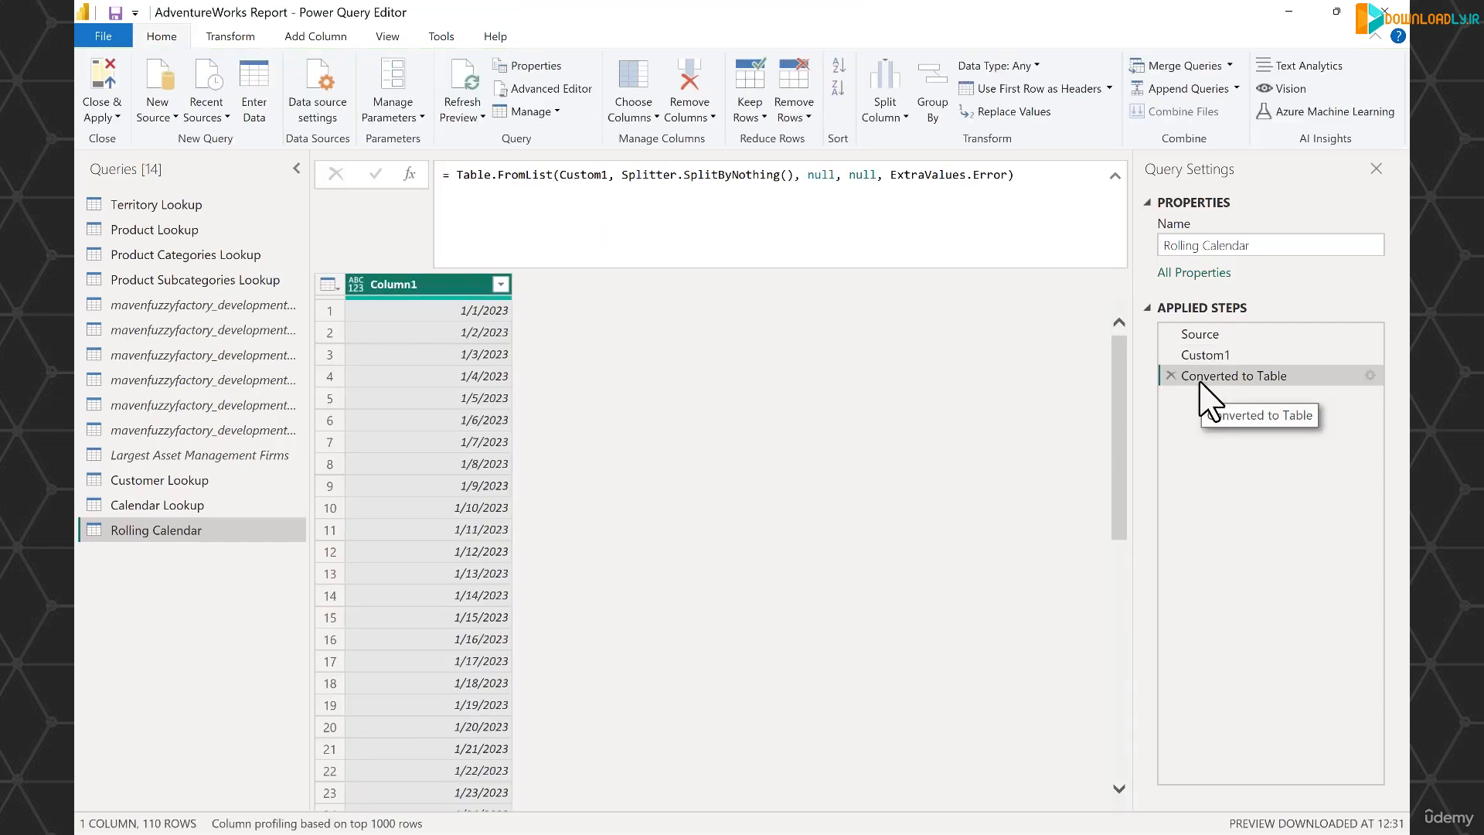
- Rename Column1 as Date and set its data type to Date
double_click(393, 283)
text(Date)
key(Return)
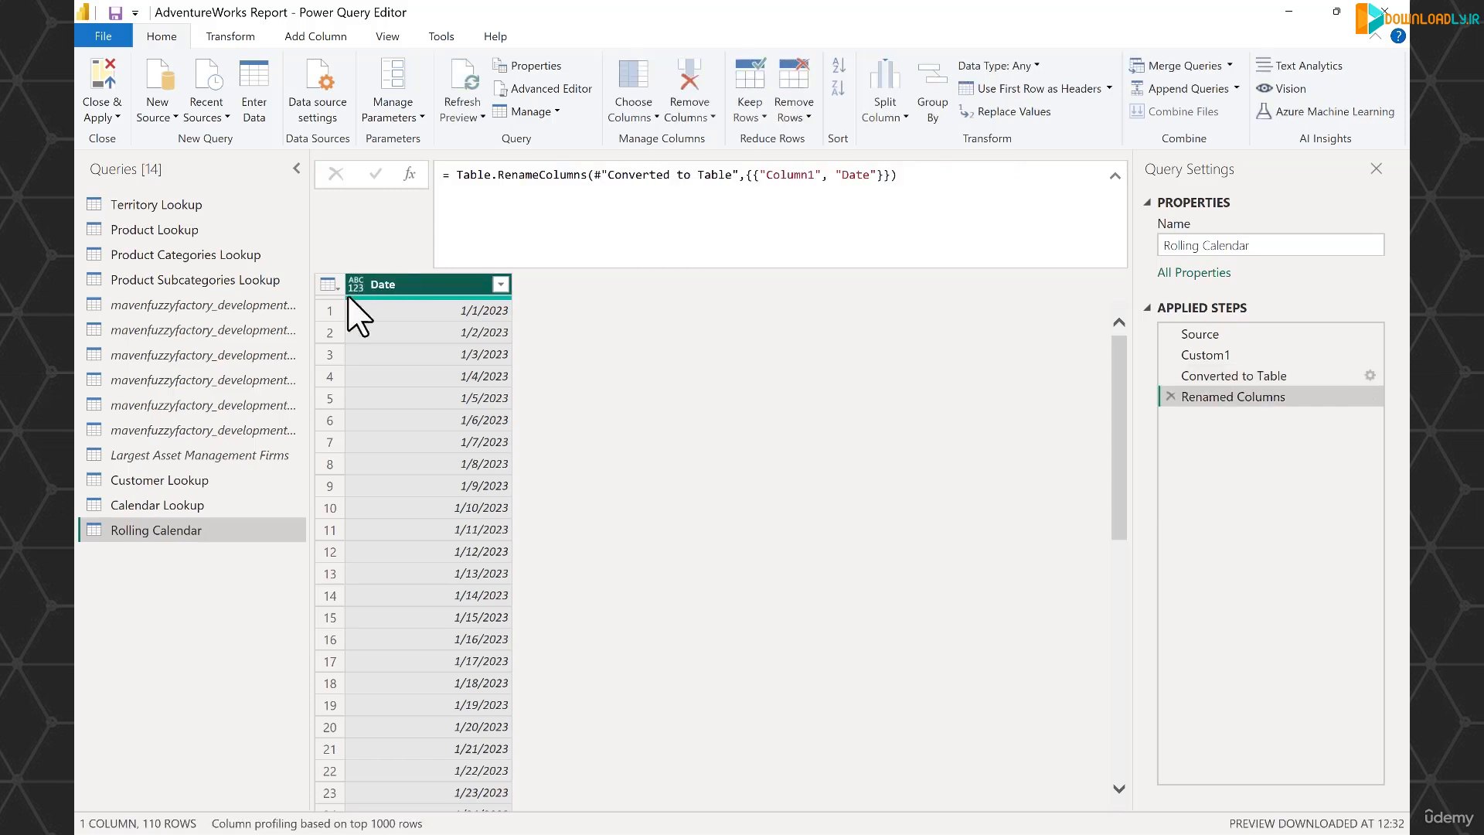
click(354, 285)
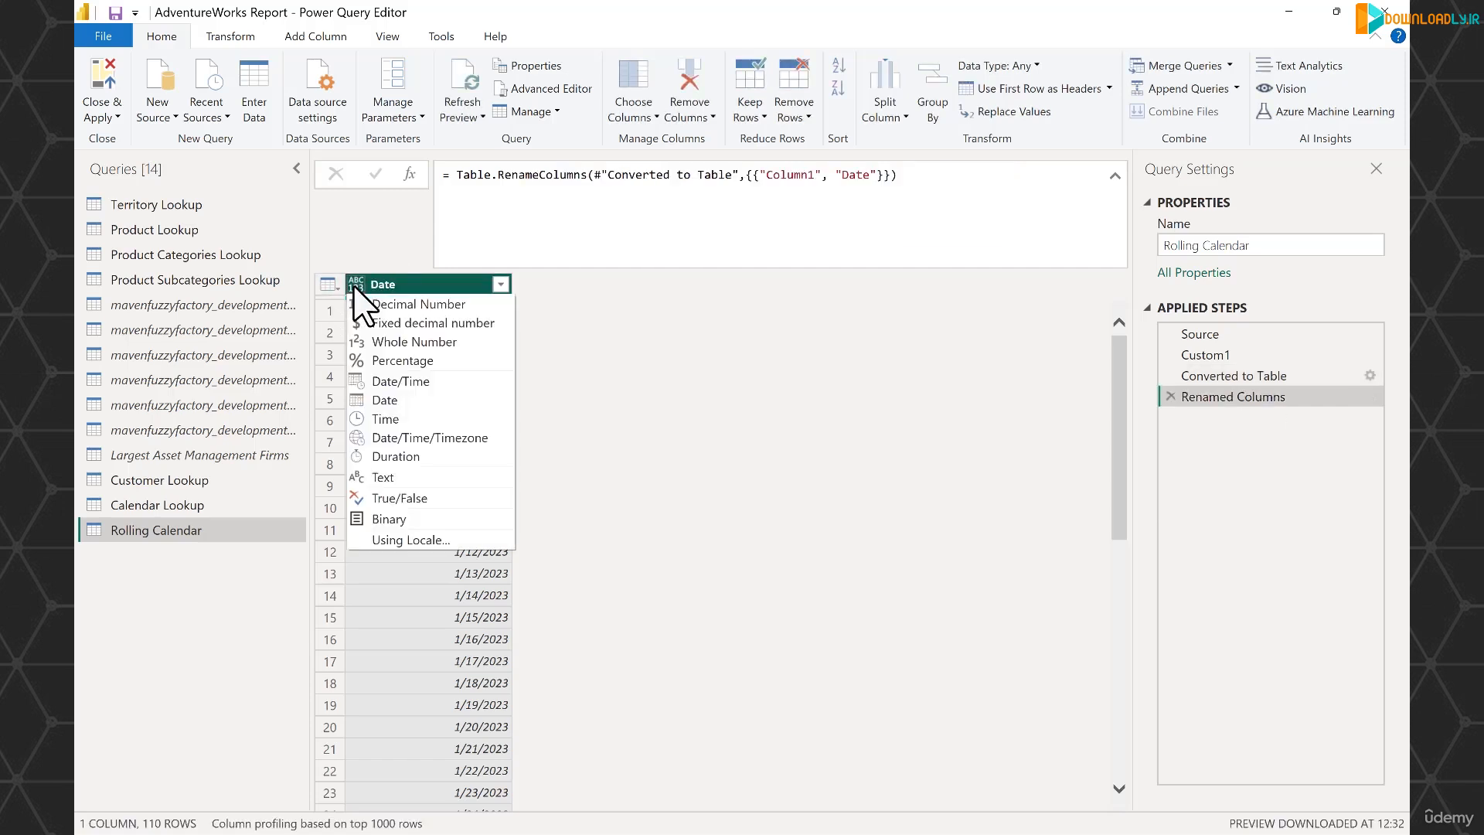
click(391, 400)
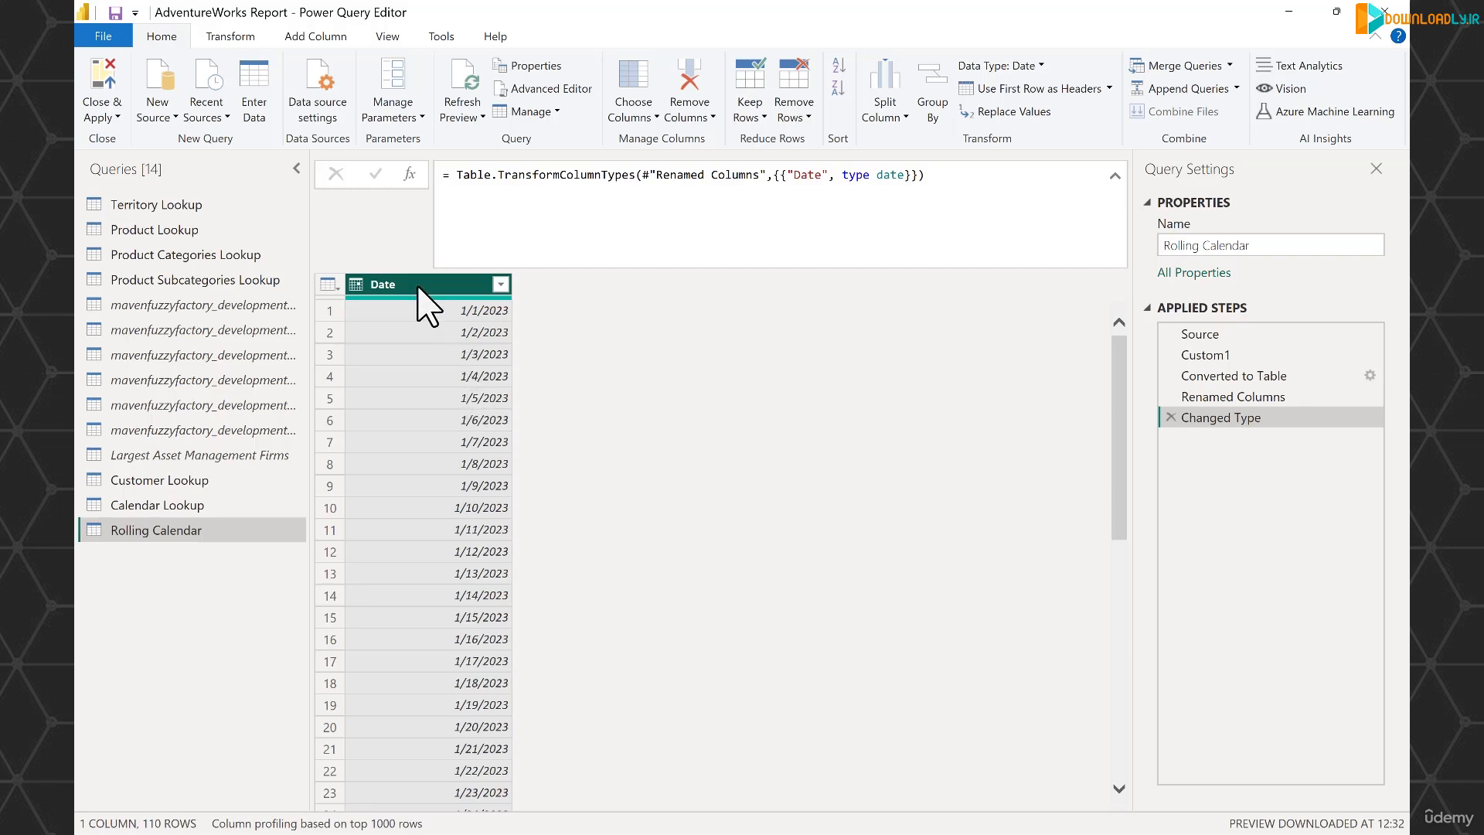
- Add a Year column and a Start of Quarter column, both derived from the Date column
click(315, 37)
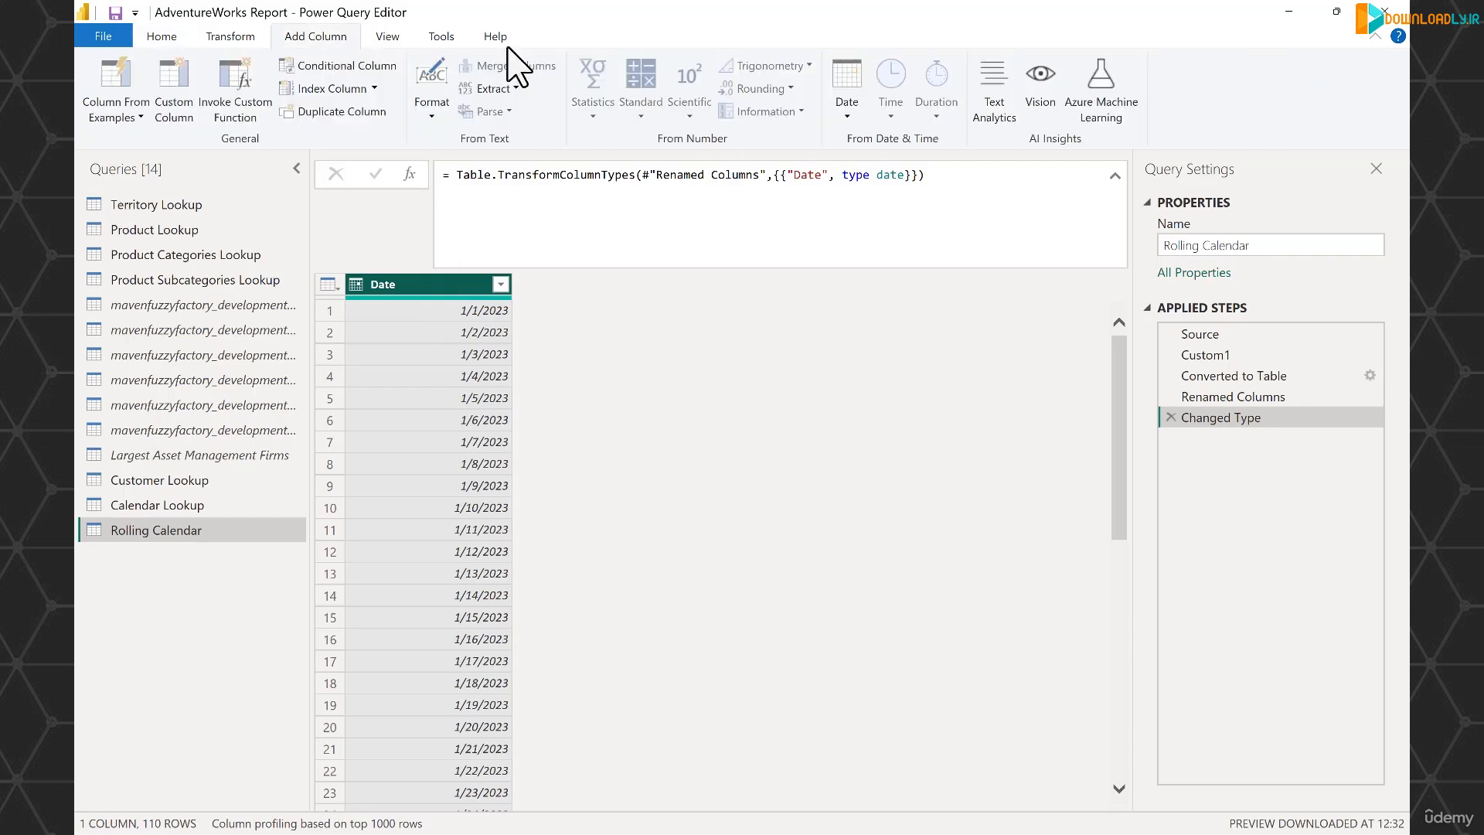
click(848, 113)
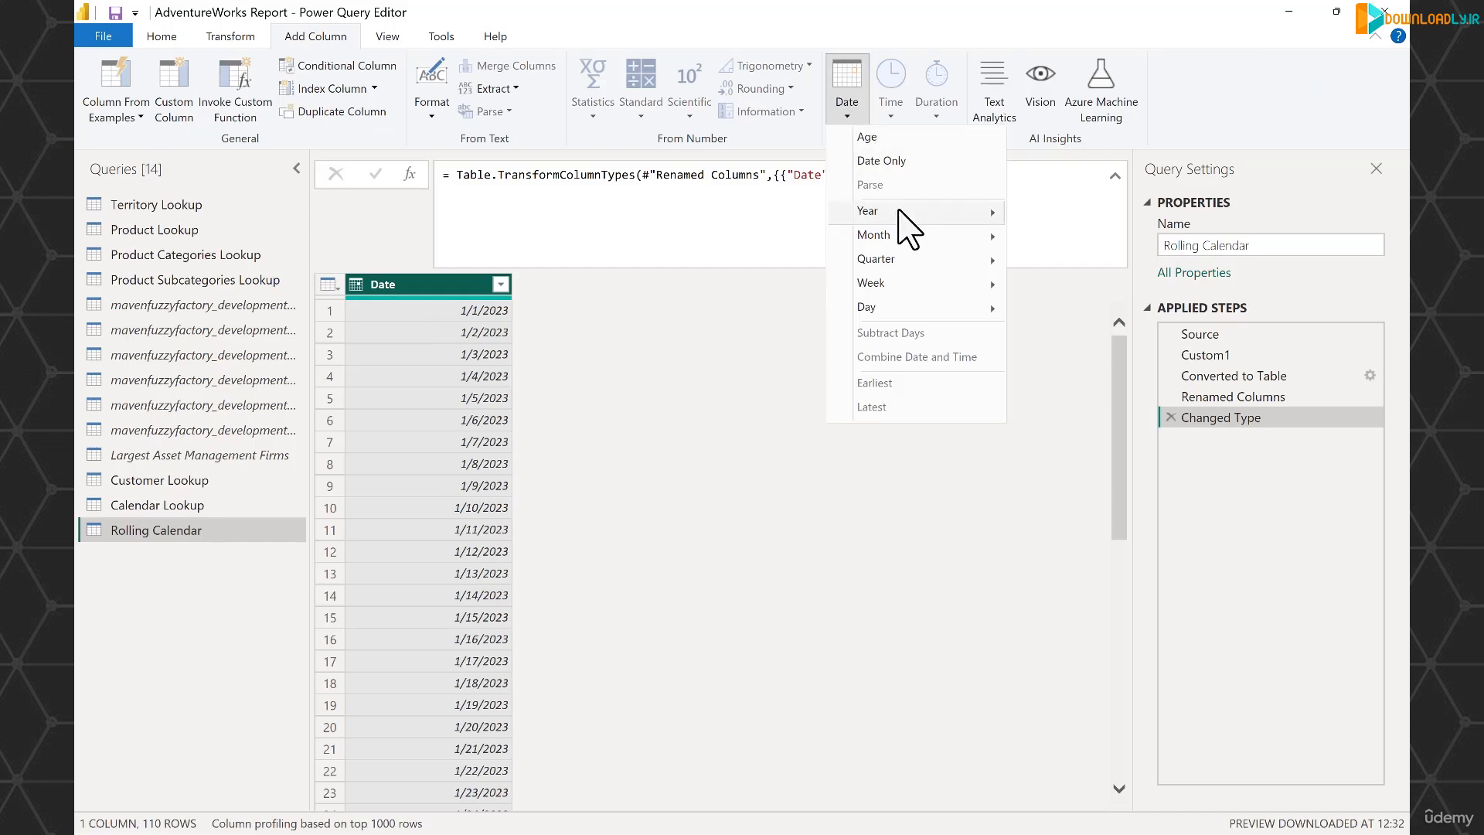
mouse_move(897, 212)
click(1044, 215)
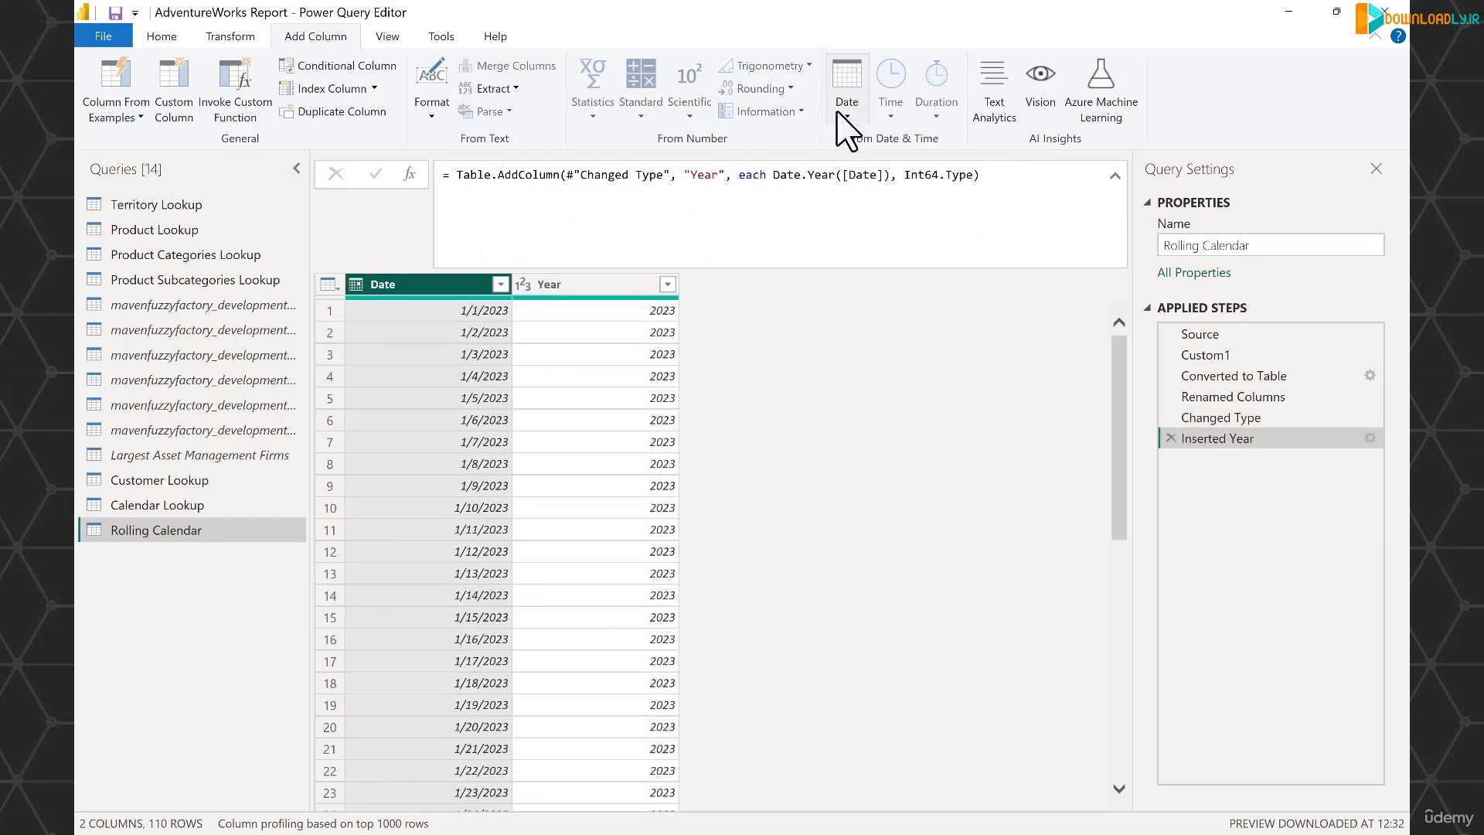
click(848, 113)
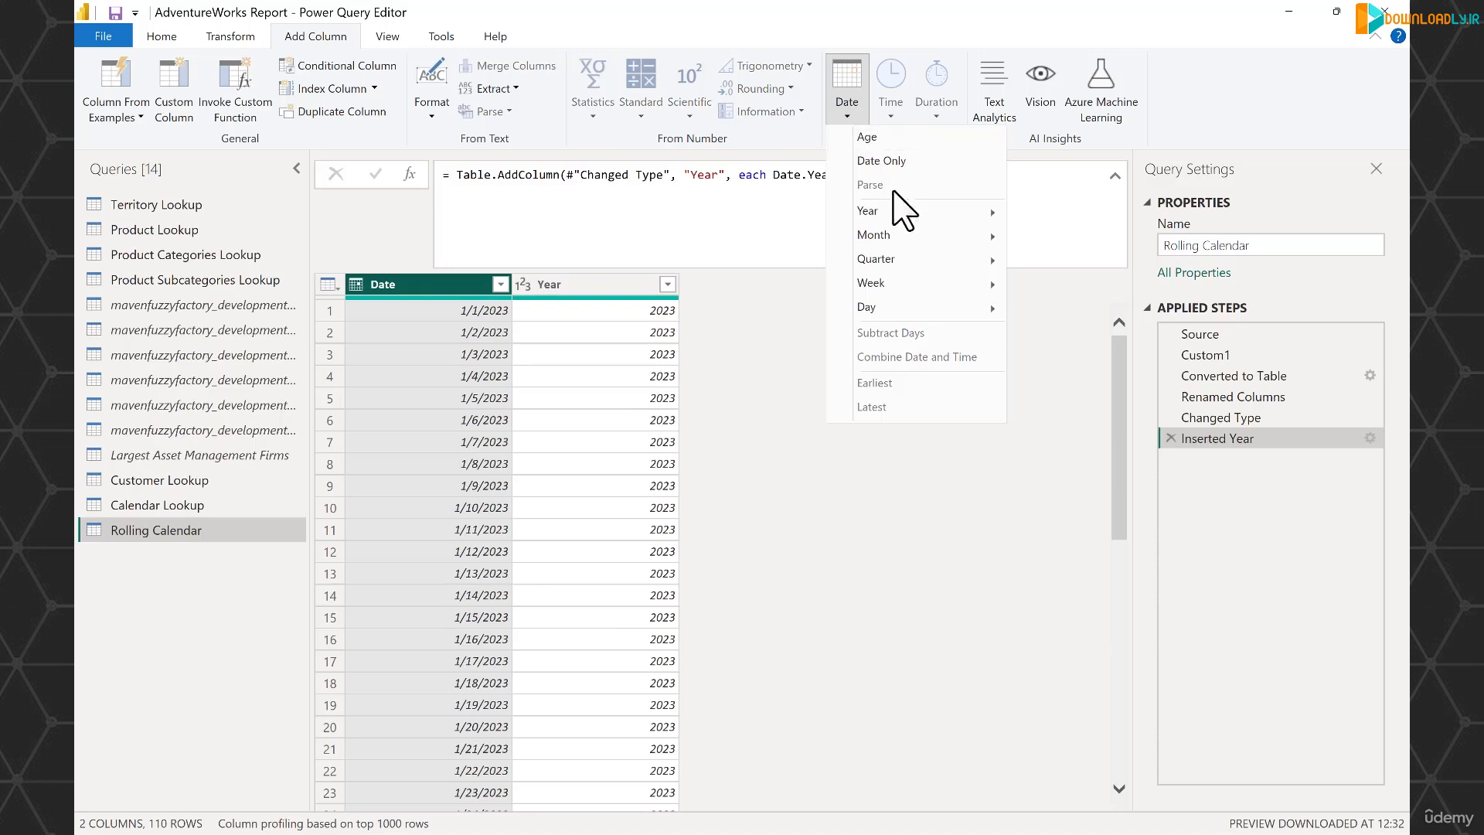
mouse_move(916, 260)
click(1055, 286)
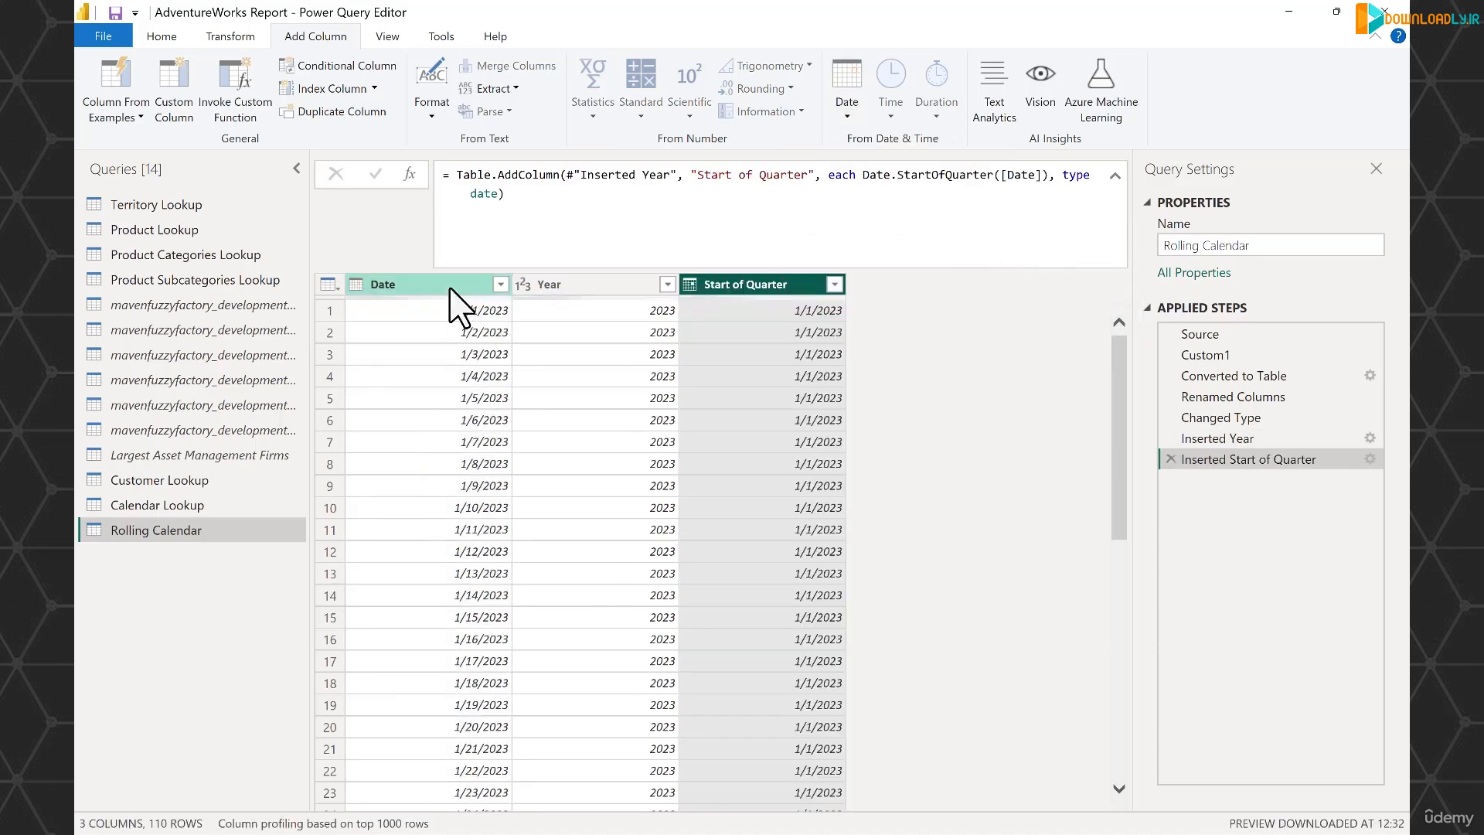
- Add a Start of Month column derived from the Date column
click(848, 114)
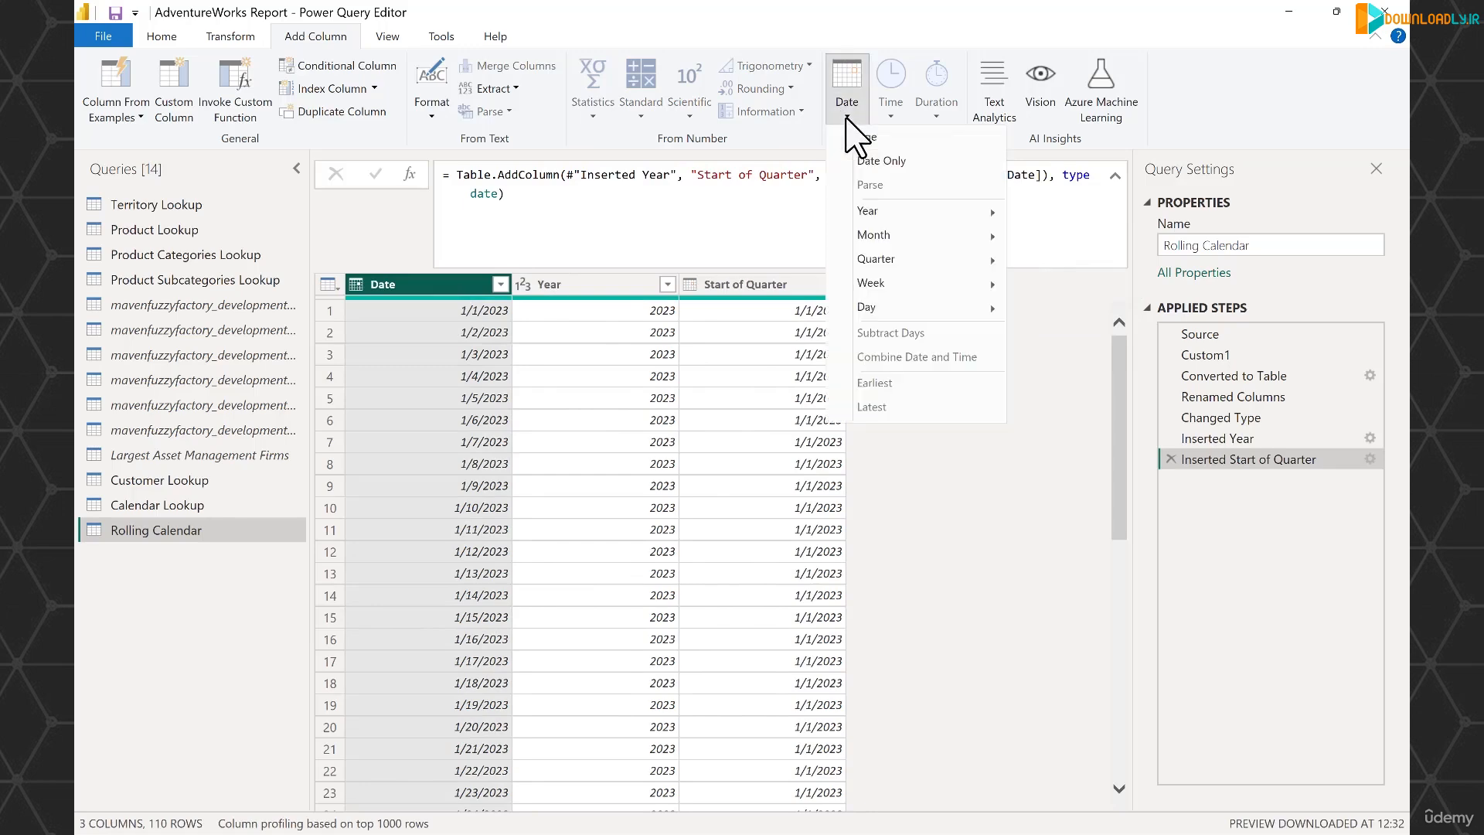
mouse_move(916, 235)
click(1084, 267)
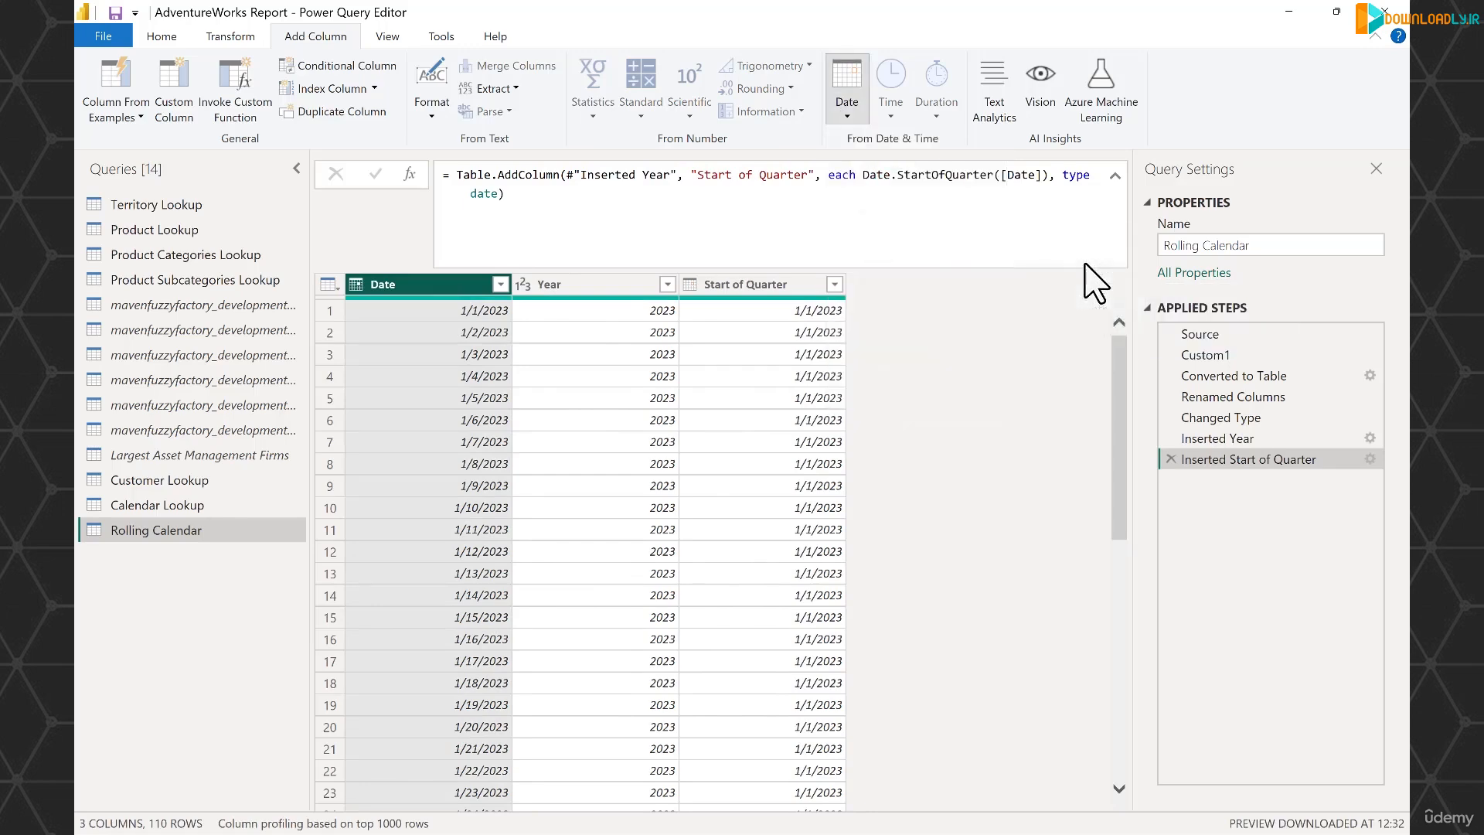